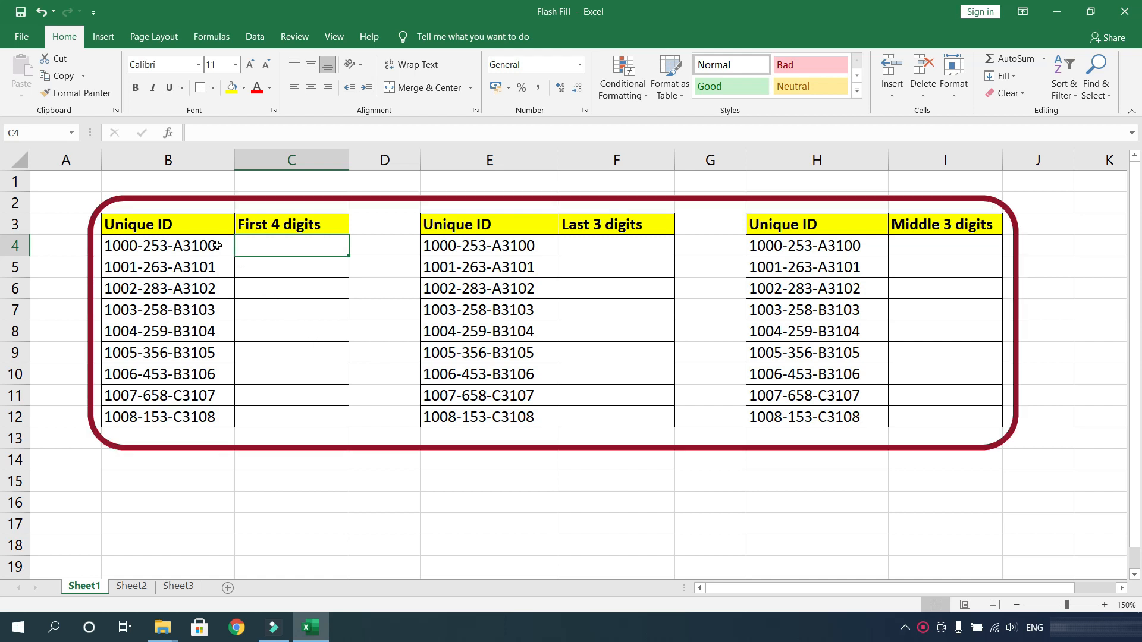
# Enter 1000 in C4 as the First 4 digits example for the first unique ID
pyautogui.moveTo(193, 226); pyautogui.dragTo(273, 414)
pyautogui.click(169, 225)
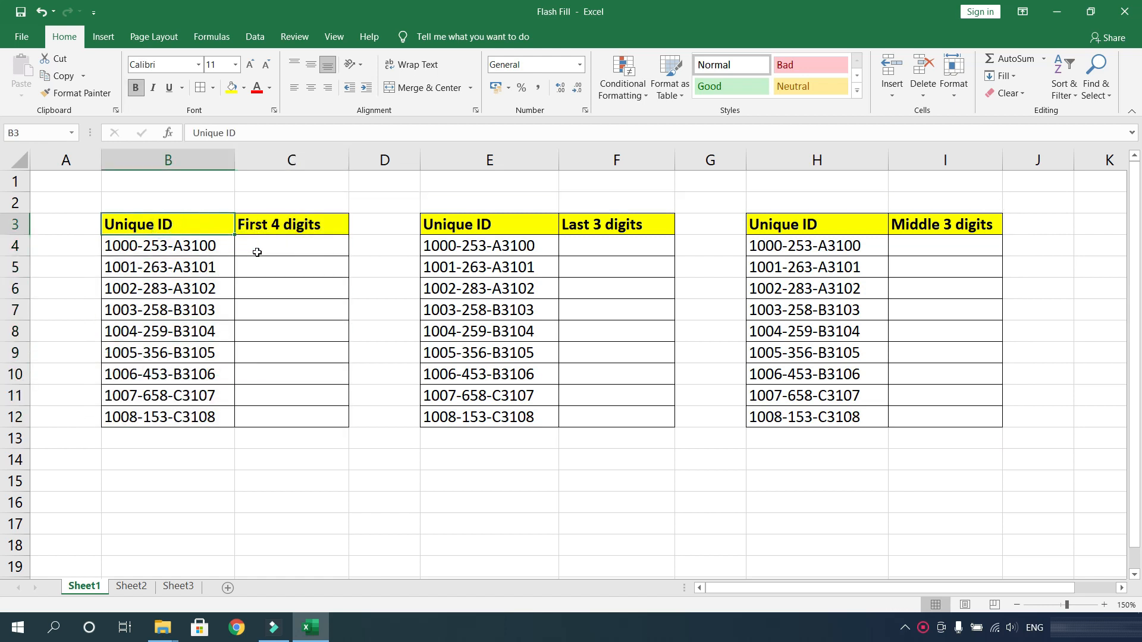
pyautogui.click(272, 232)
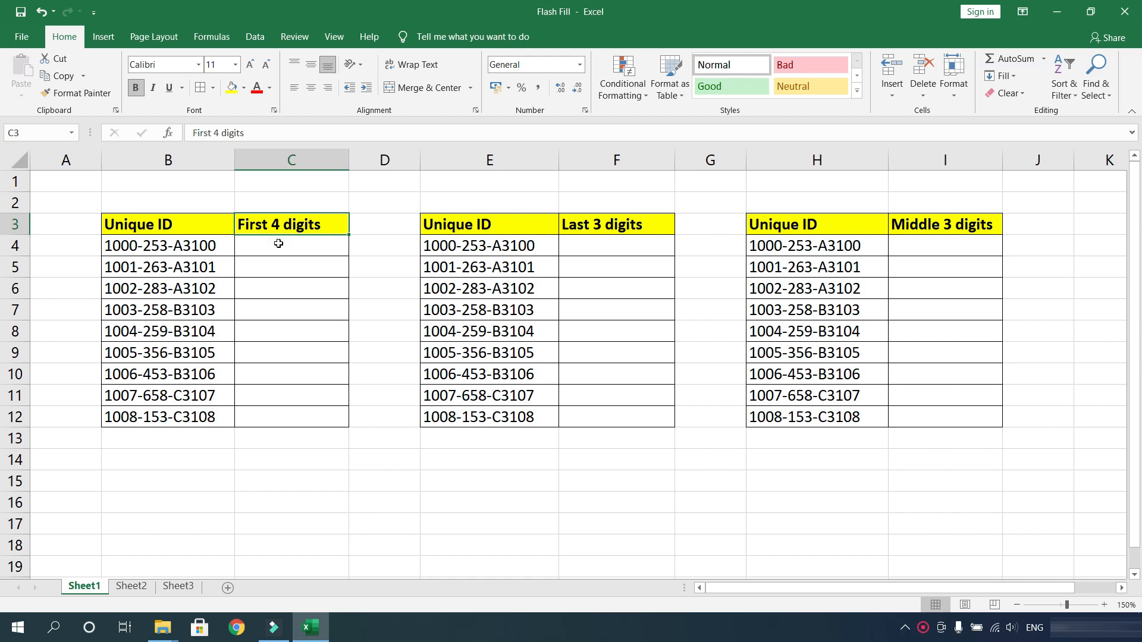
pyautogui.click(277, 249)
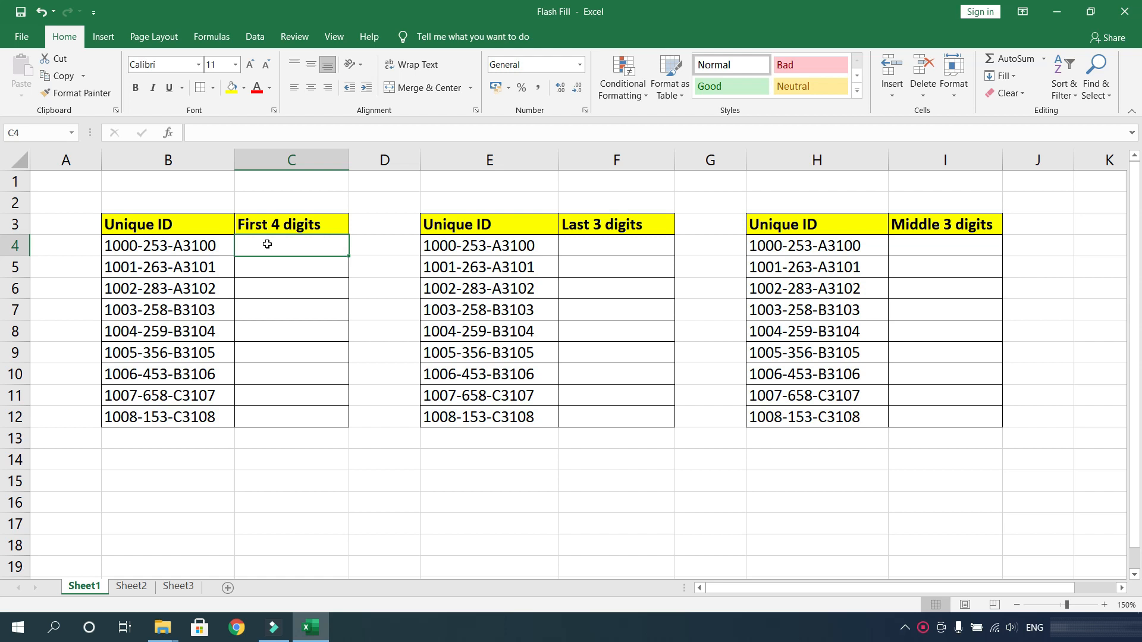
pyautogui.write('1000')
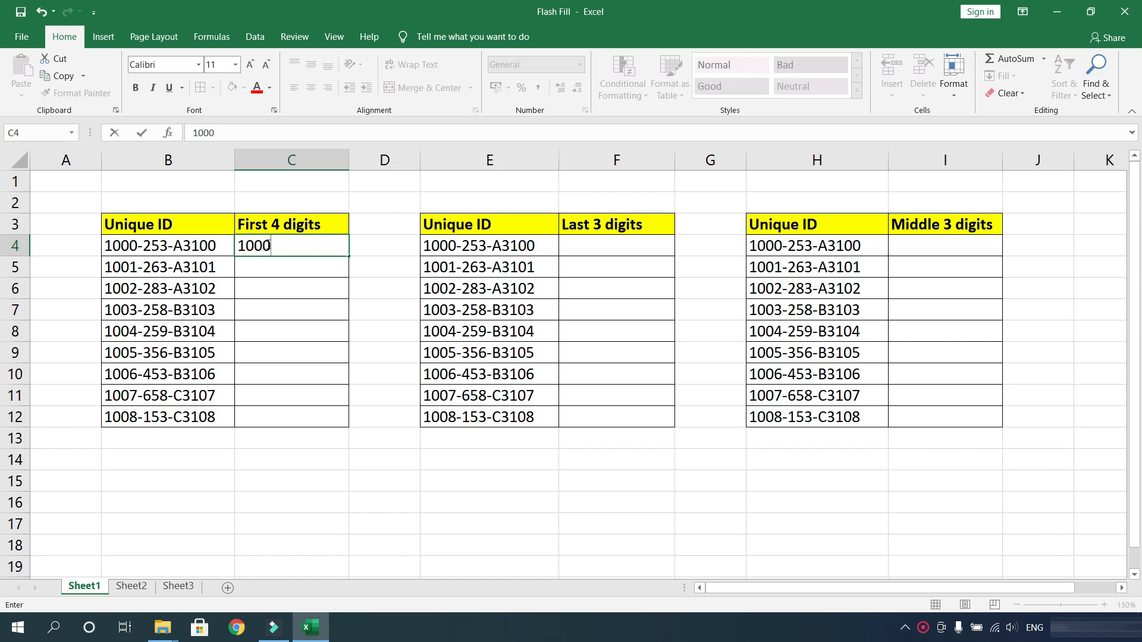
pyautogui.press('Return')
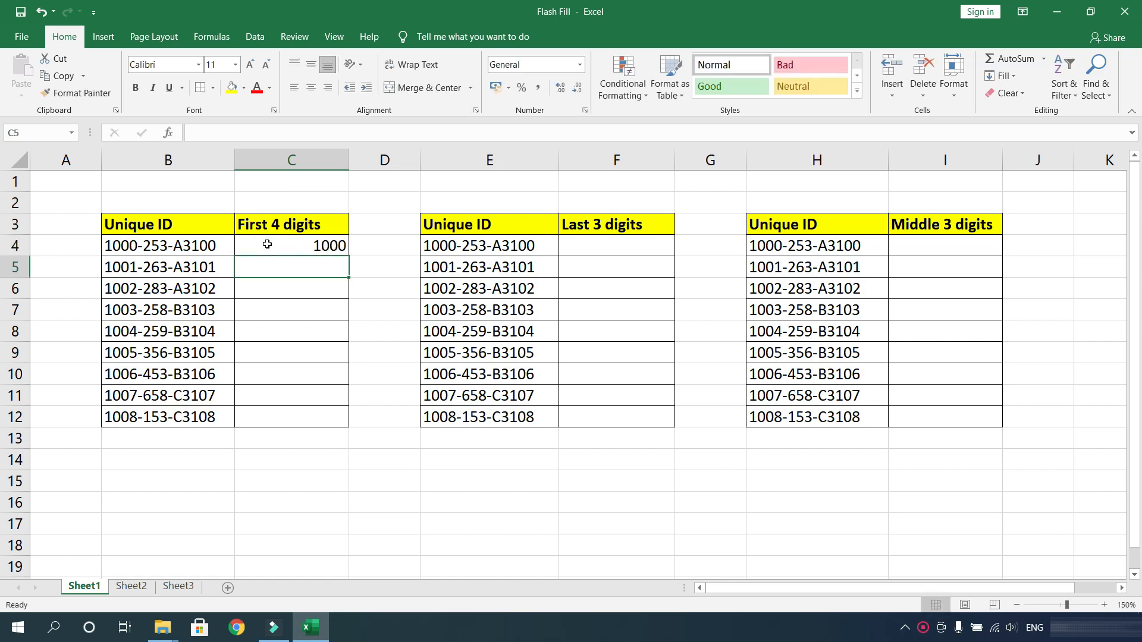
# Flash Fill the rest of the First 4 digits column, C5 to C12, from the example in C4
pyautogui.click(127, 249)
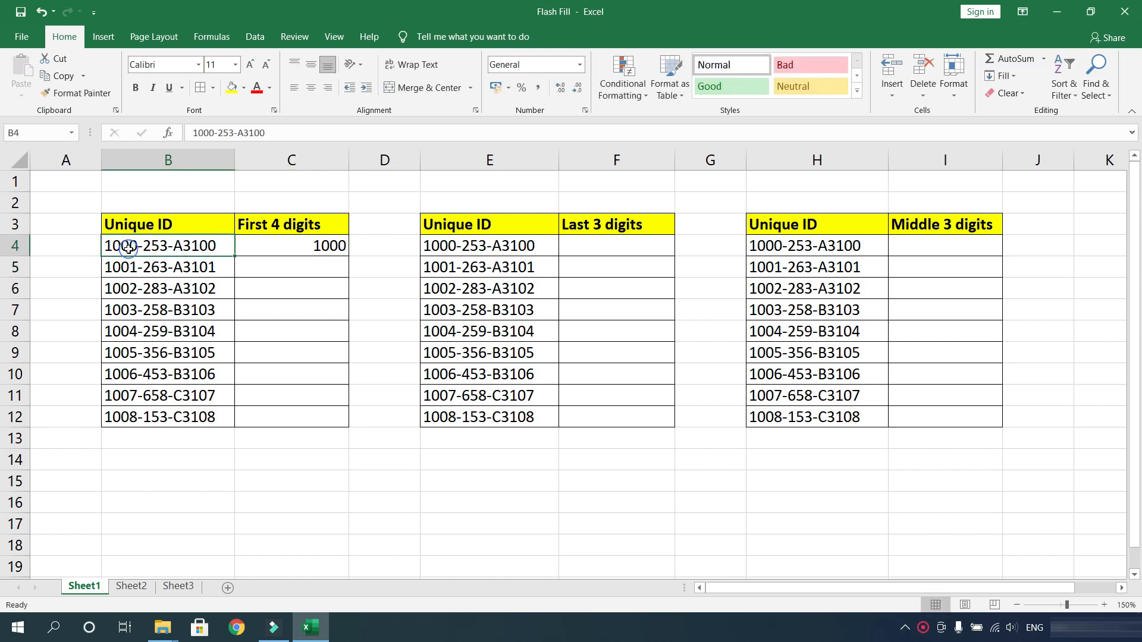
pyautogui.click(323, 244)
pyautogui.click(308, 268)
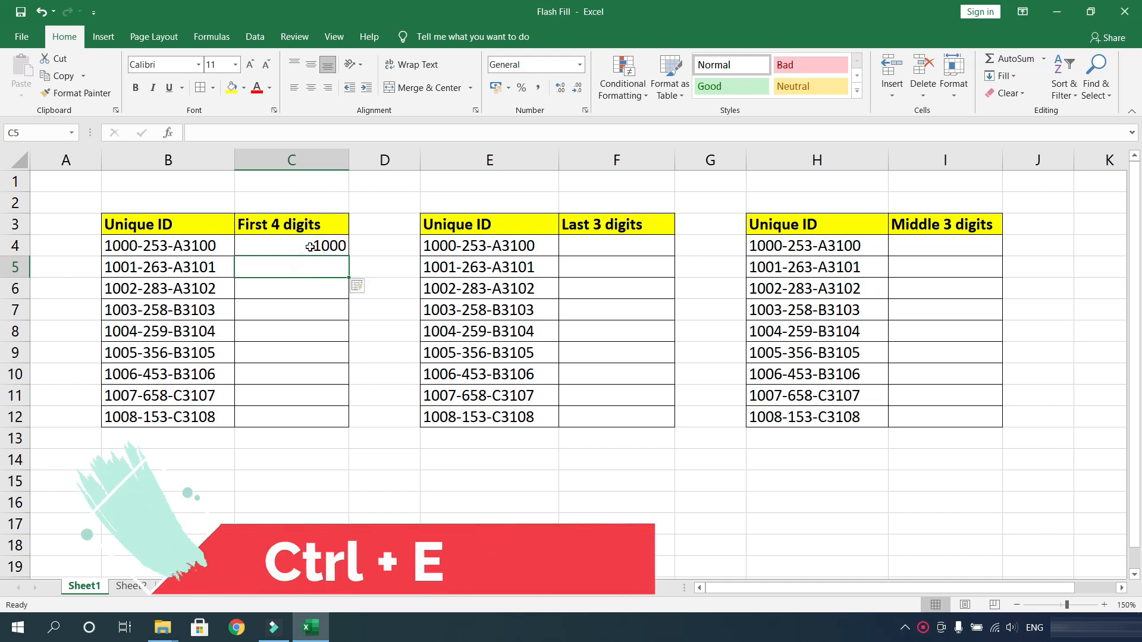
pyautogui.hotkey('ctrl', 'e')
pyautogui.click(328, 294)
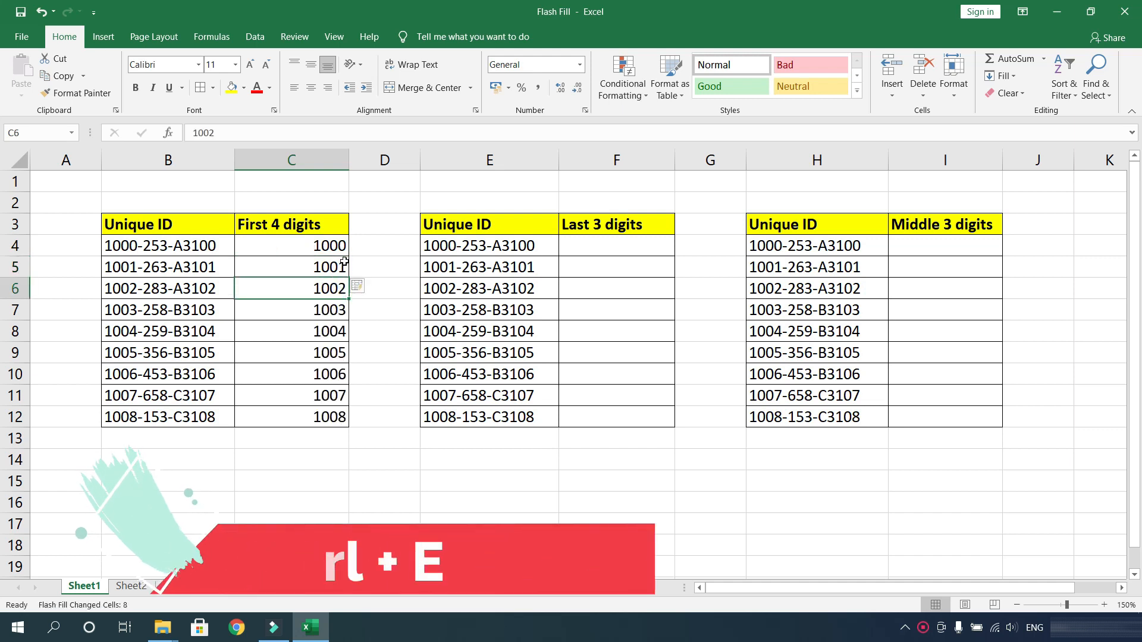
pyautogui.moveTo(335, 267); pyautogui.dragTo(314, 417)
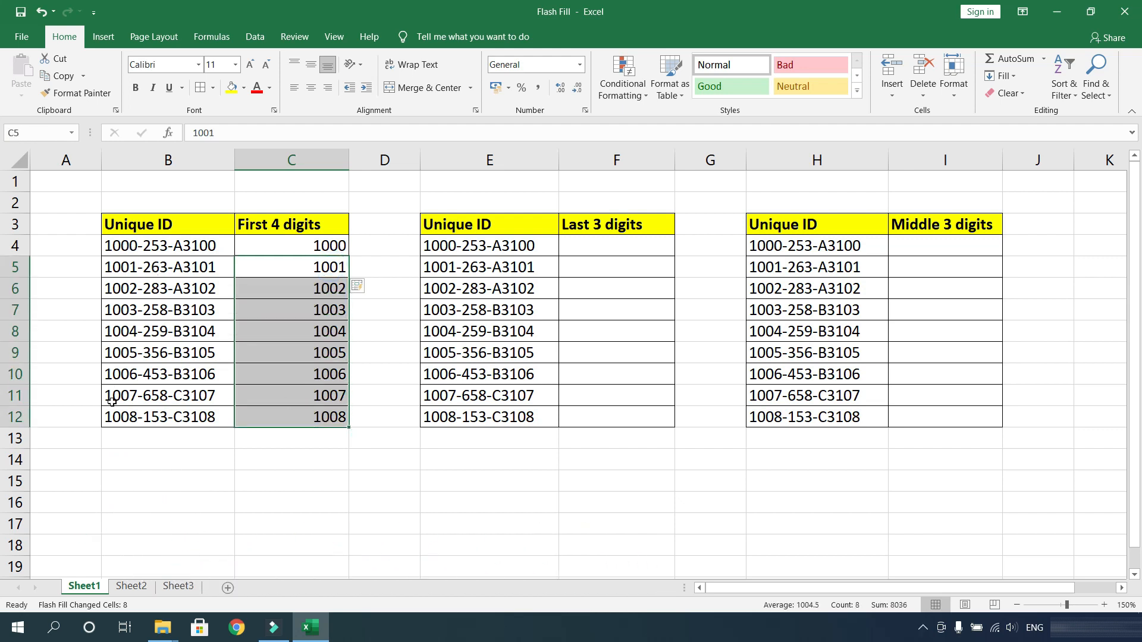
pyautogui.click(330, 269)
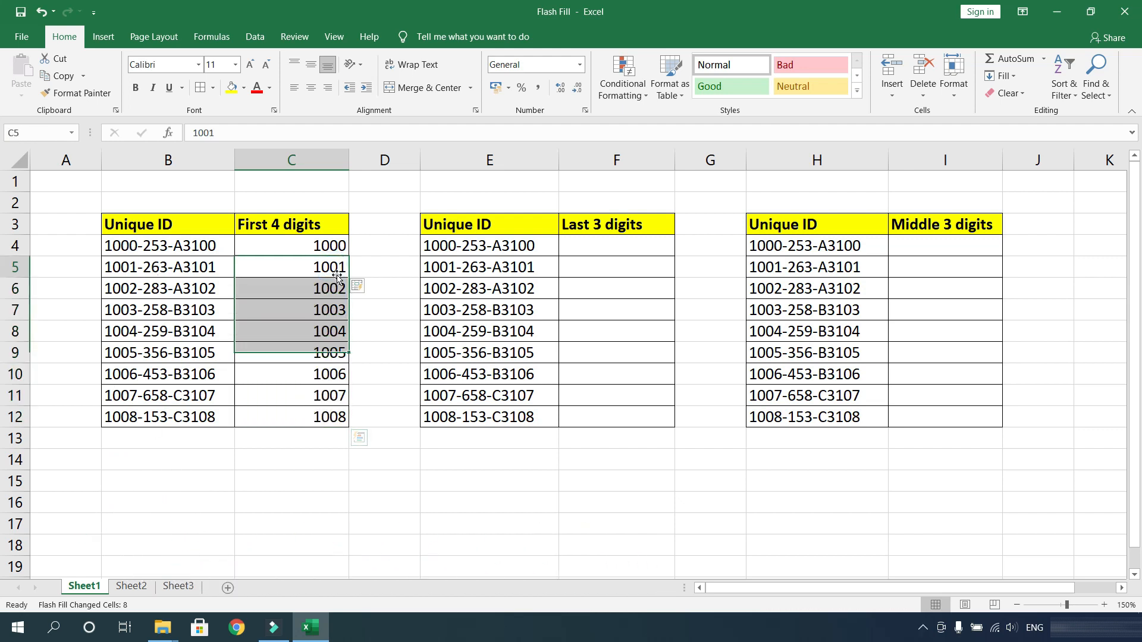
# Enter 100 in F4 as the Last 3 digits example for the first unique ID
pyautogui.click(486, 226)
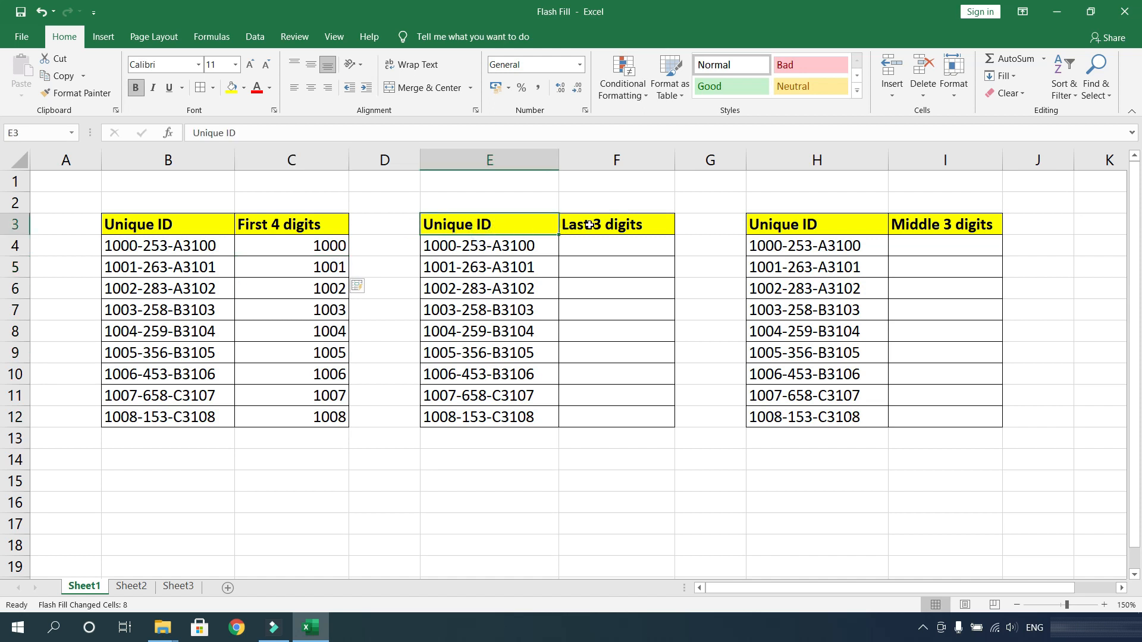
pyautogui.click(589, 225)
pyautogui.click(510, 226)
pyautogui.click(614, 229)
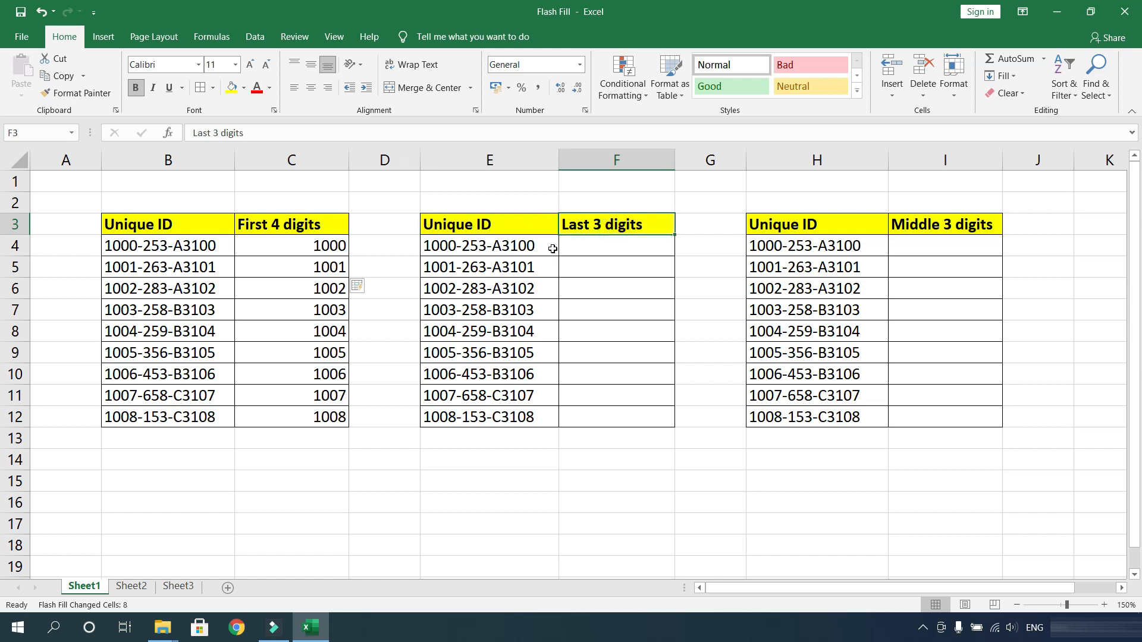
pyautogui.moveTo(542, 245); pyautogui.dragTo(545, 439)
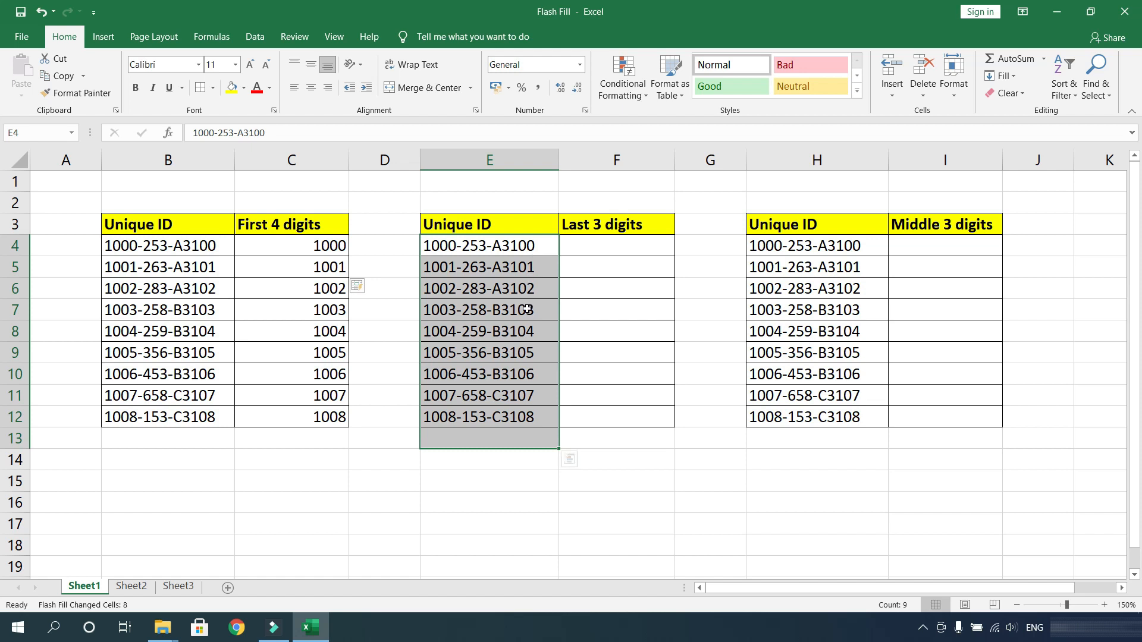
pyautogui.click(613, 251)
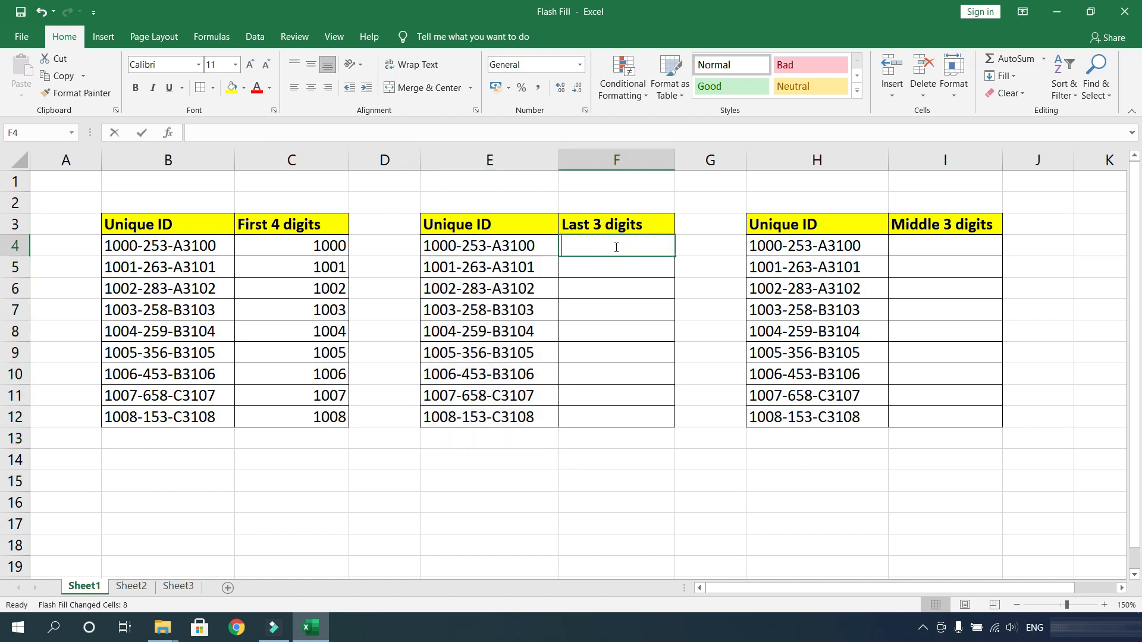
pyautogui.write('100')
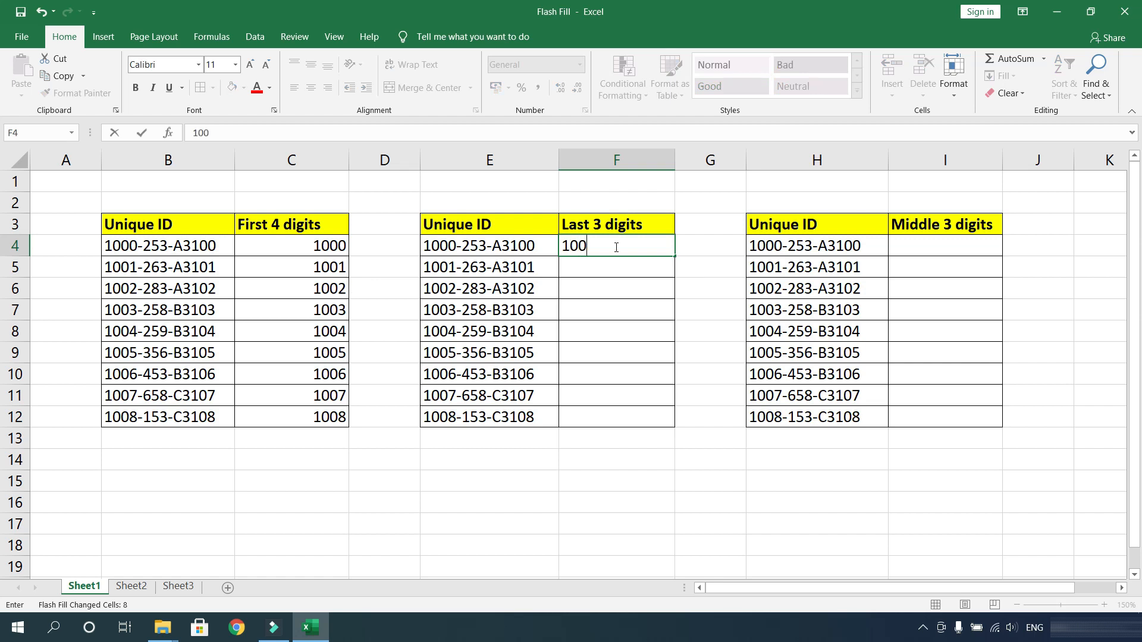
pyautogui.press('Return')
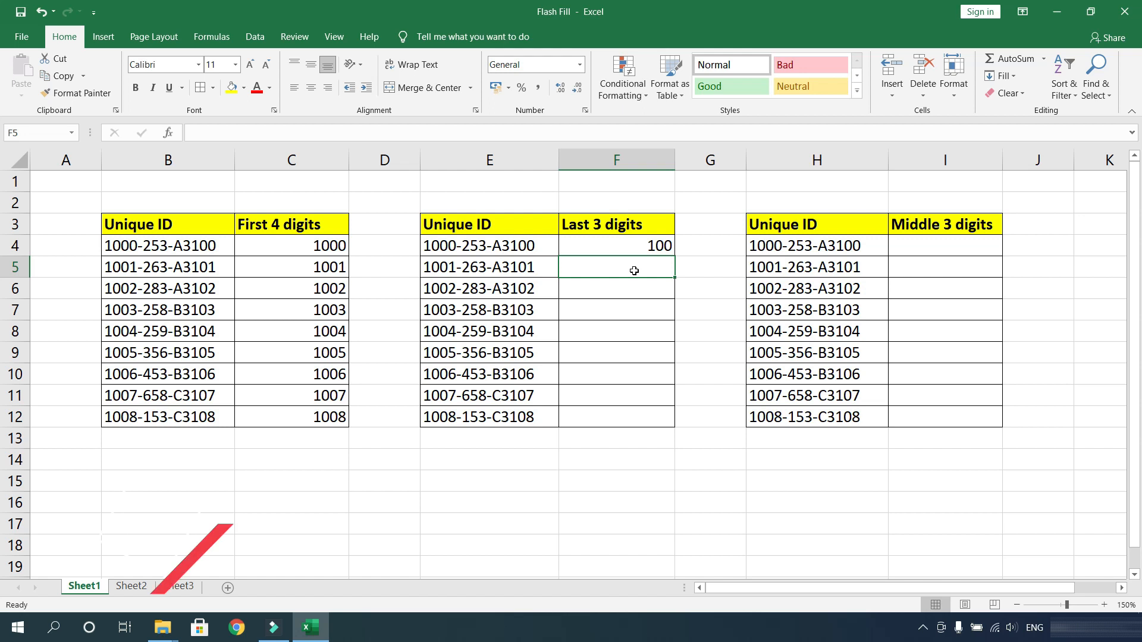
# Try to Flash Fill the Last 3 digits column from the single example in F4, and undo that fill
pyautogui.hotkey('ctrl', 'e')
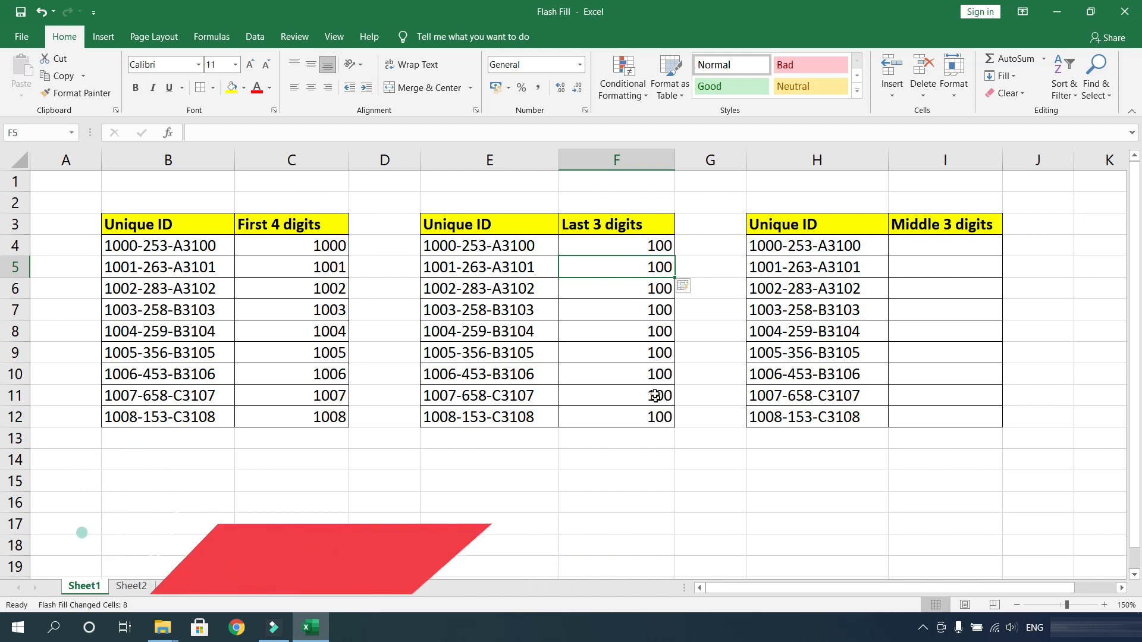
pyautogui.moveTo(643, 241); pyautogui.dragTo(636, 437)
pyautogui.click(624, 252)
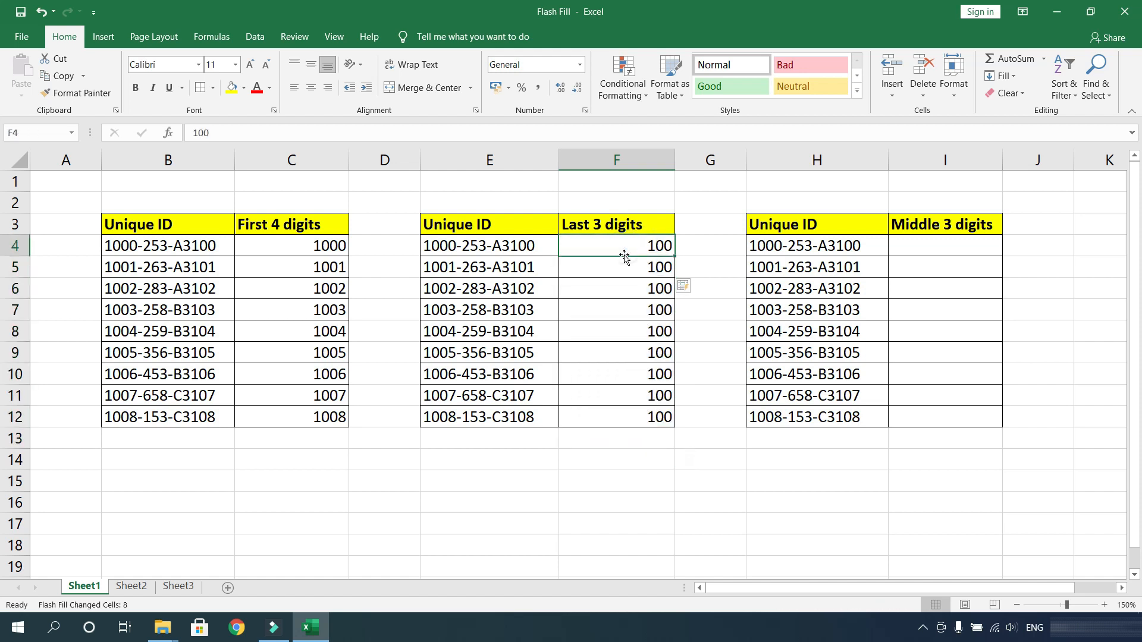
pyautogui.moveTo(630, 271); pyautogui.dragTo(652, 419)
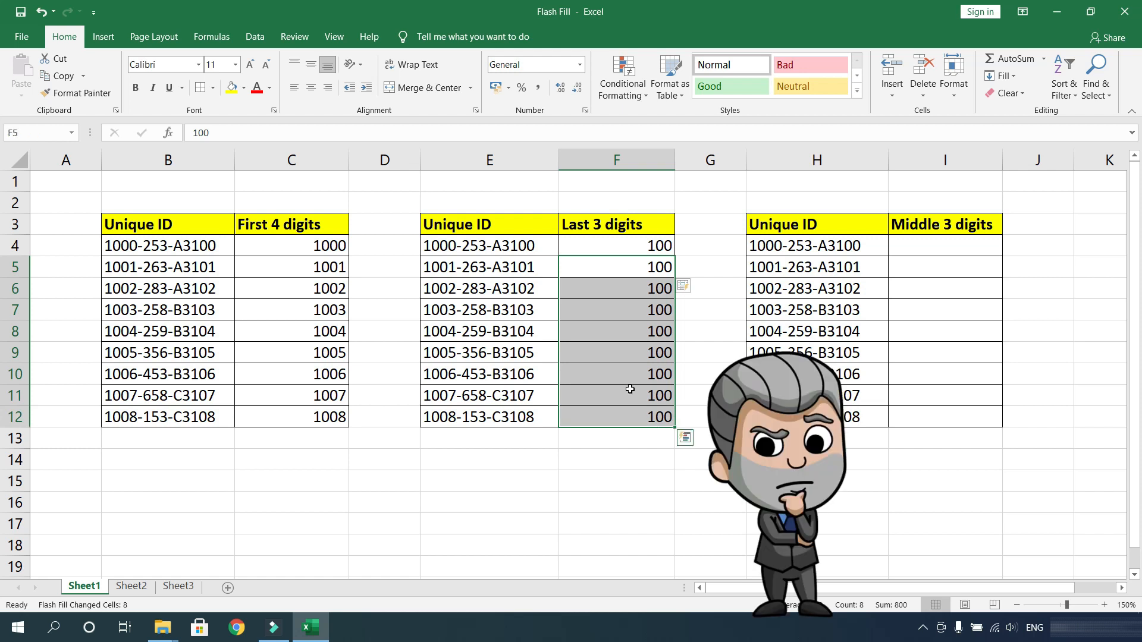
pyautogui.click(526, 246)
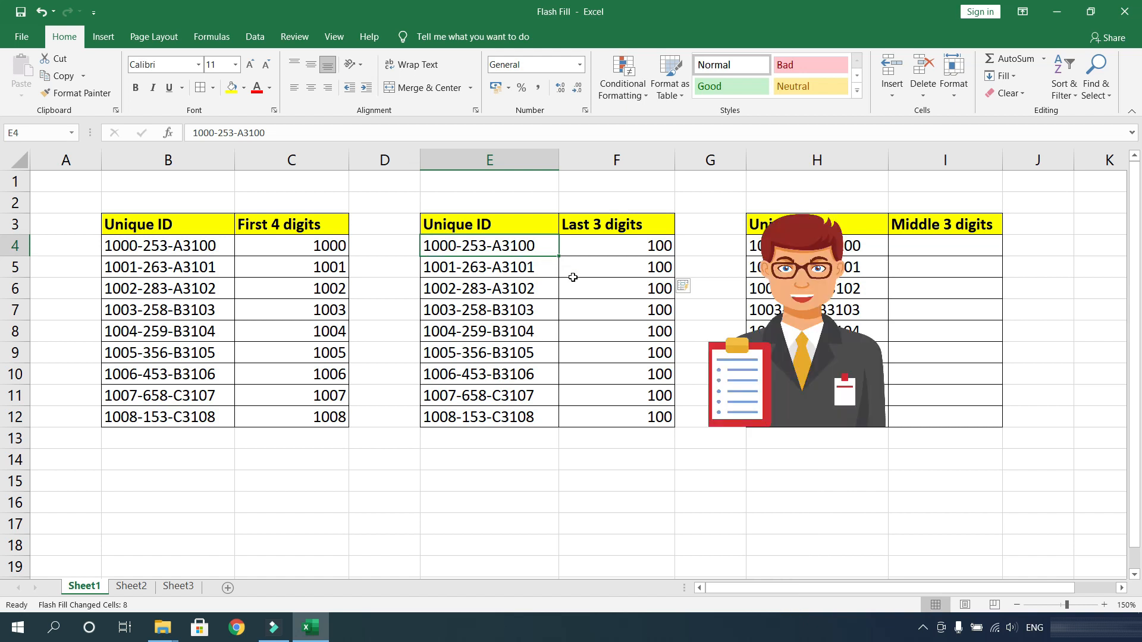
pyautogui.click(605, 269)
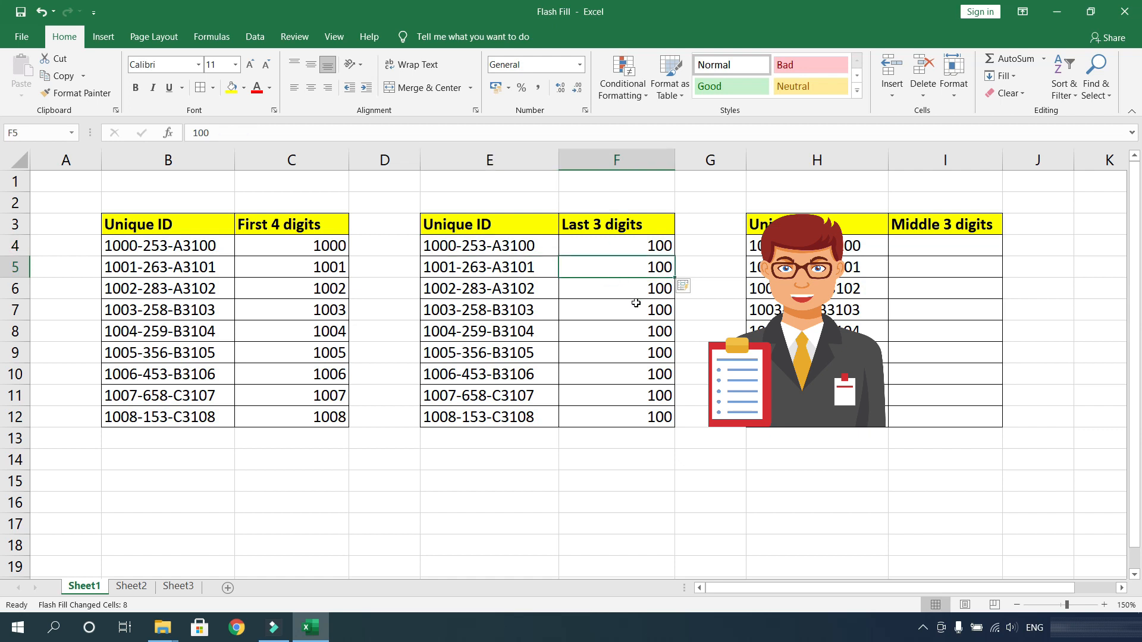
pyautogui.hotkey('ctrl', 'z')
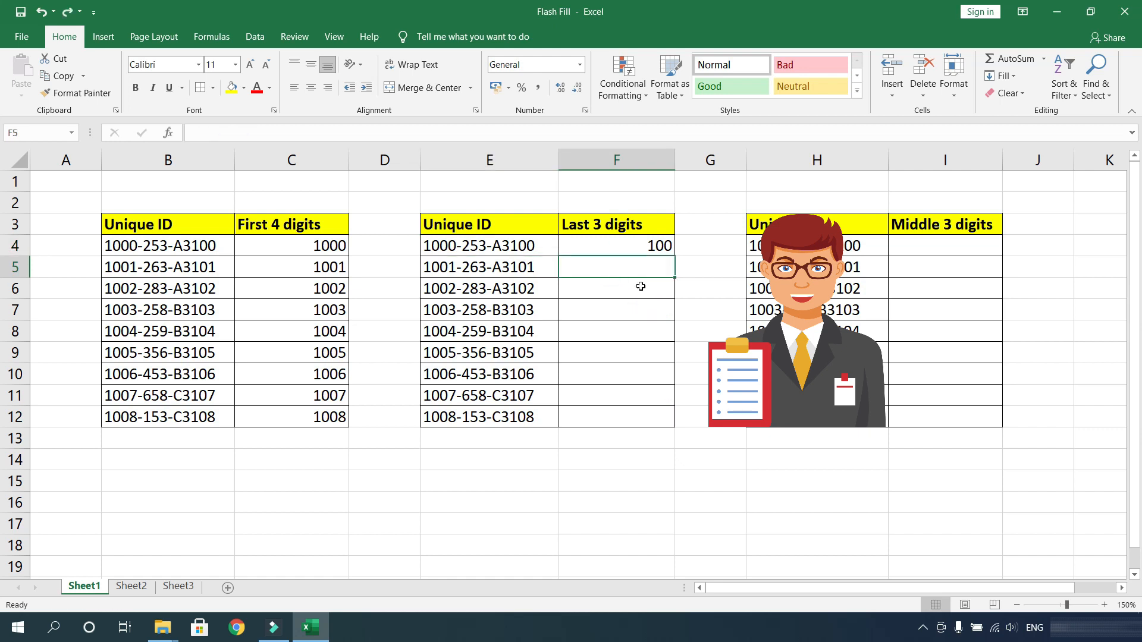
# Enter 101 in F5 as a second Last 3 digits example, matching the unique ID in E5
pyautogui.click(655, 245)
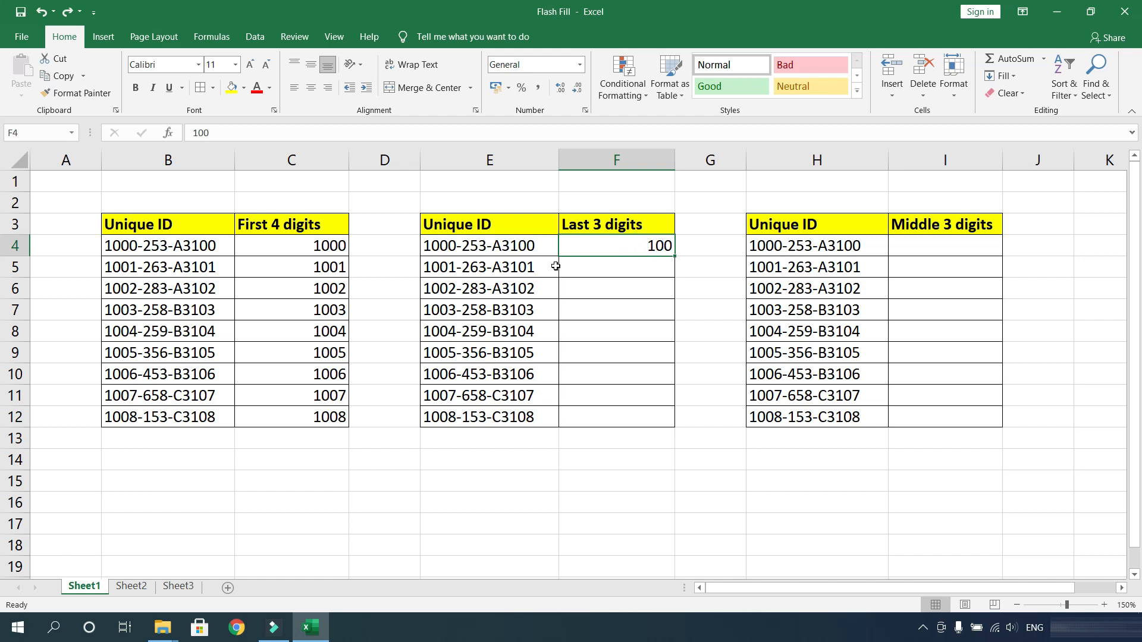
pyautogui.click(543, 268)
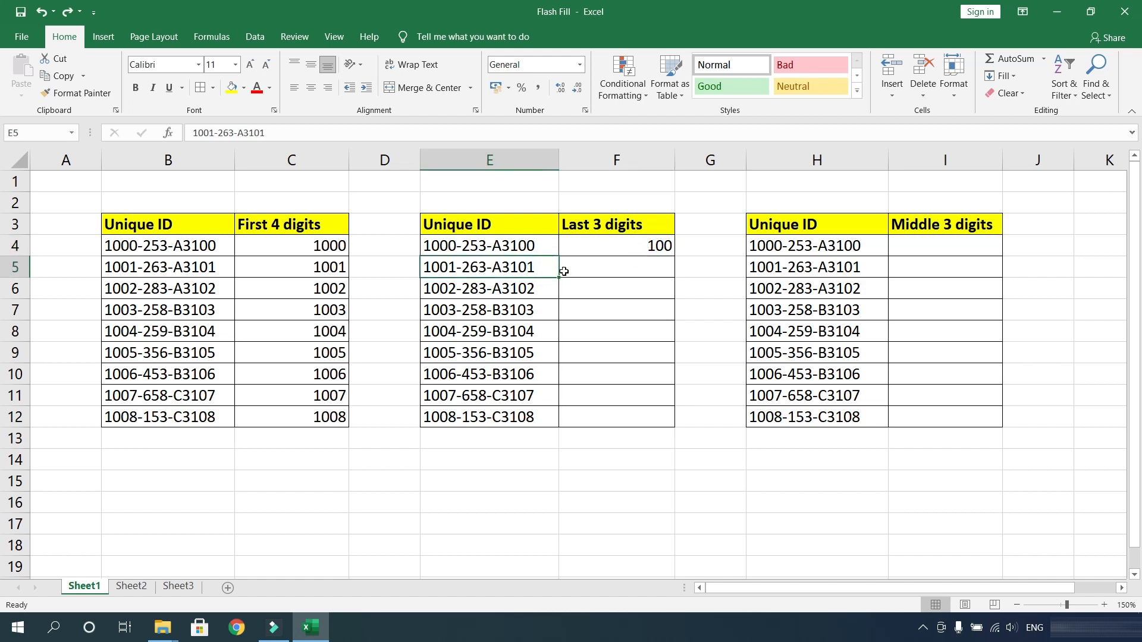
pyautogui.click(614, 267)
pyautogui.write('101')
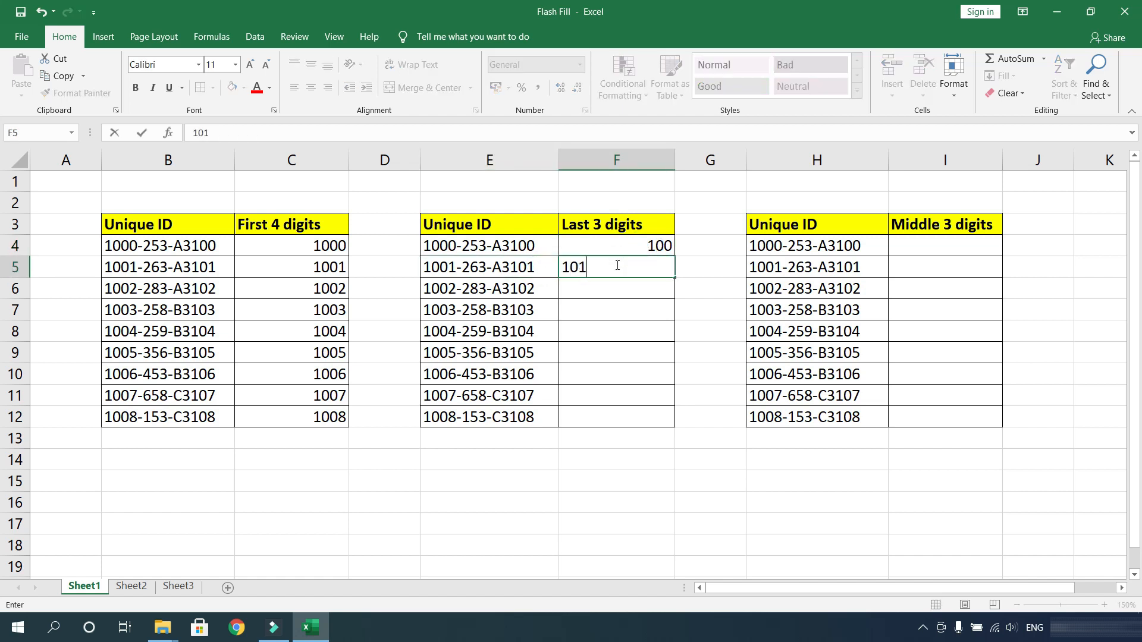
pyautogui.press('Return')
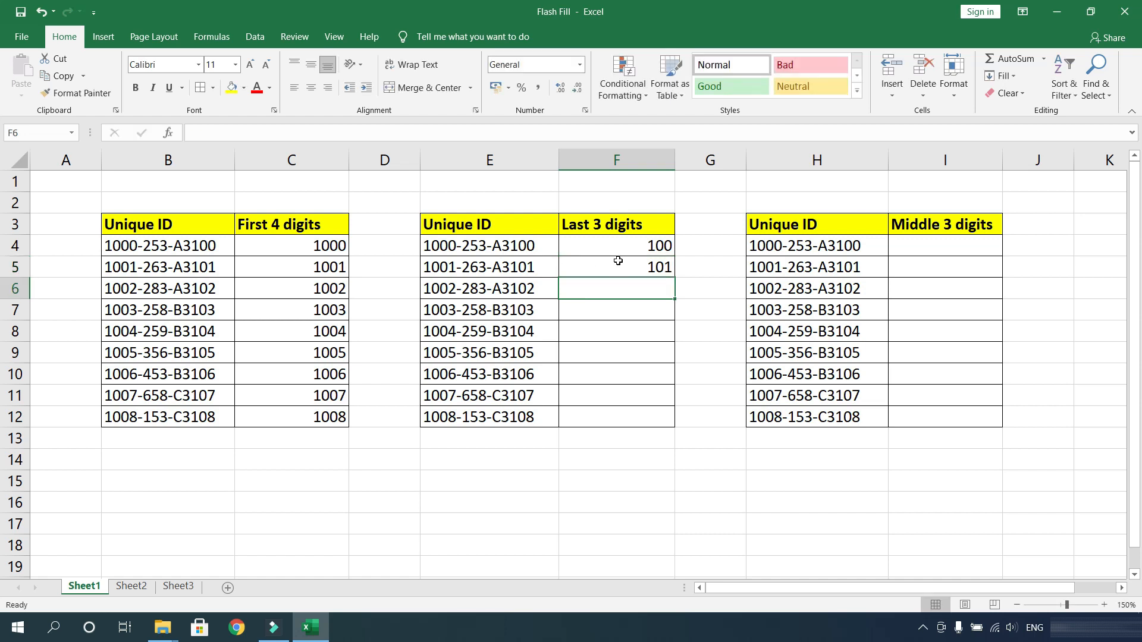
# Flash Fill the remaining Last 3 digits cells, F6 to F12, from the two examples above
pyautogui.click(627, 249)
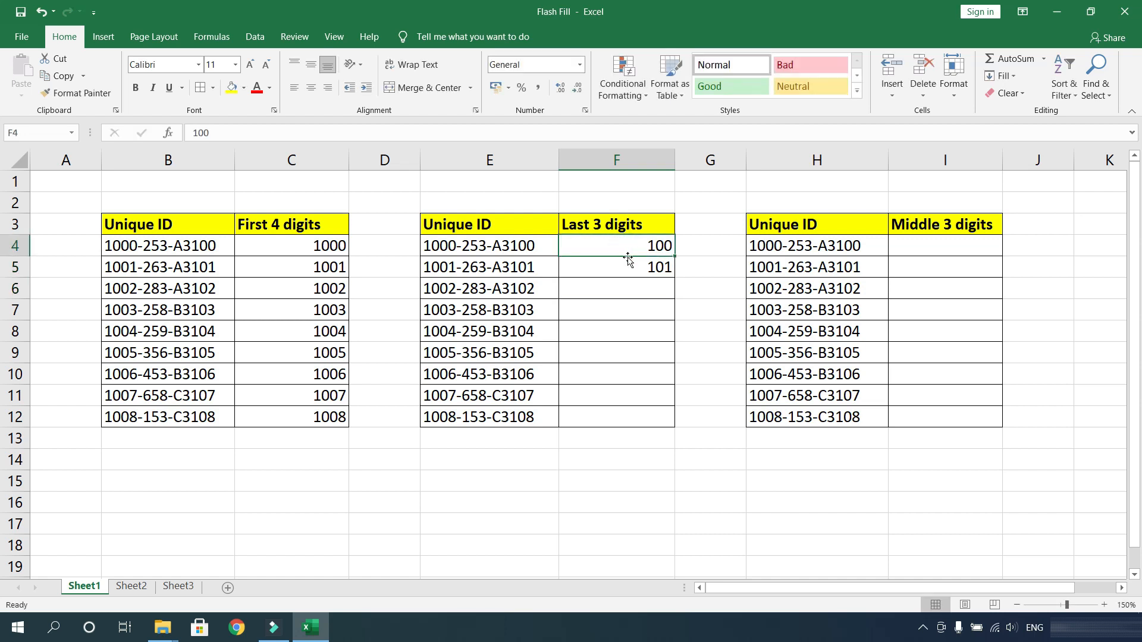
pyautogui.click(631, 289)
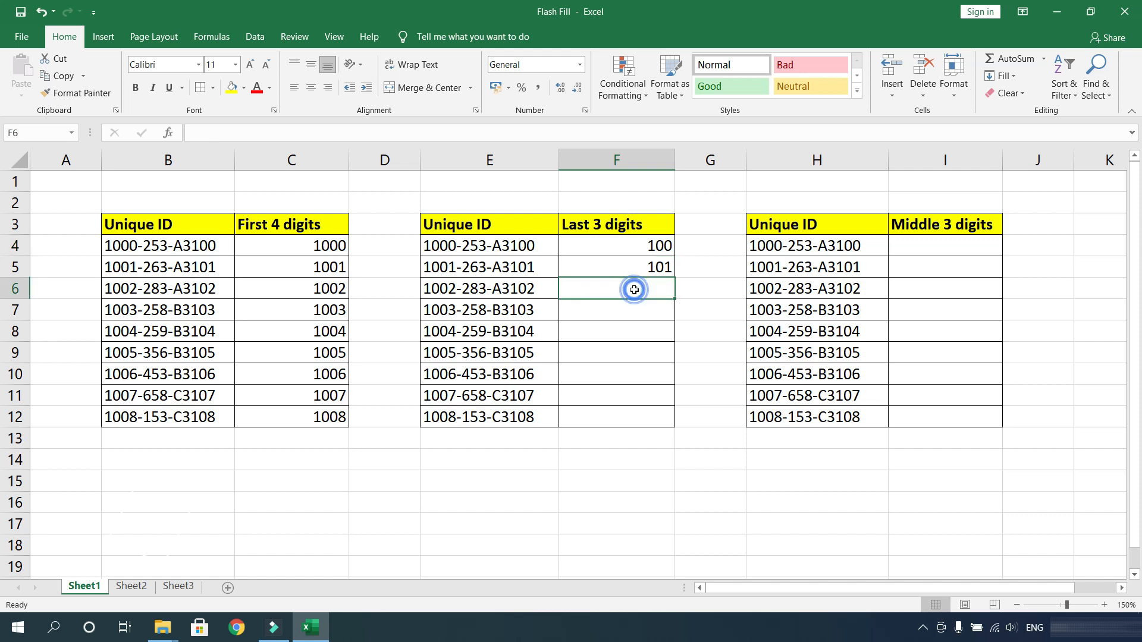
pyautogui.hotkey('ctrl', 'e')
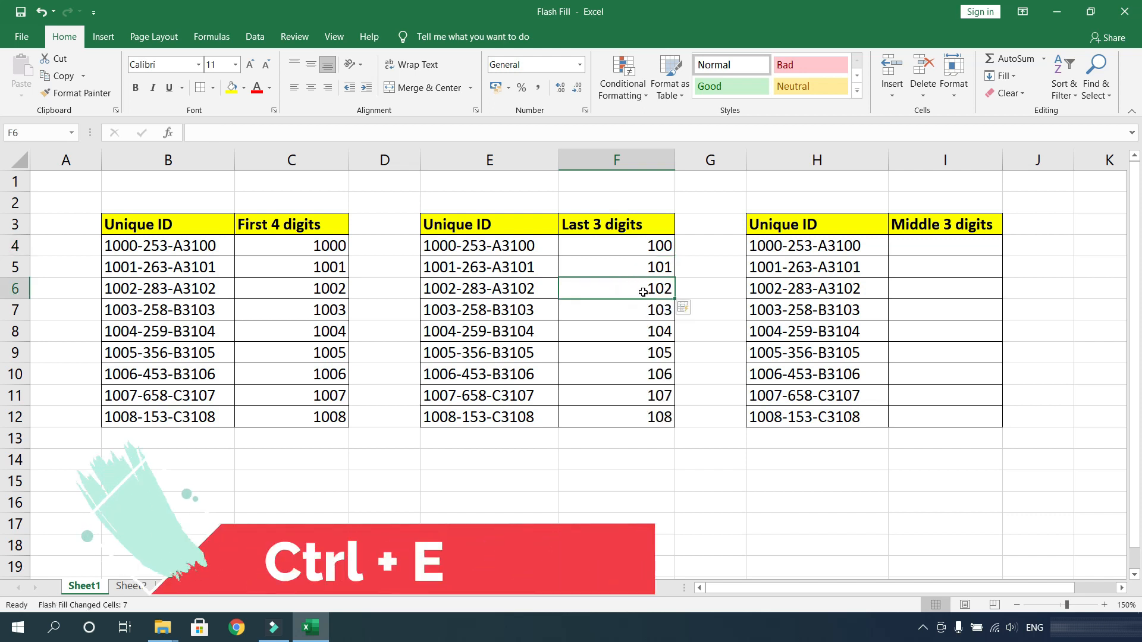
pyautogui.click(662, 347)
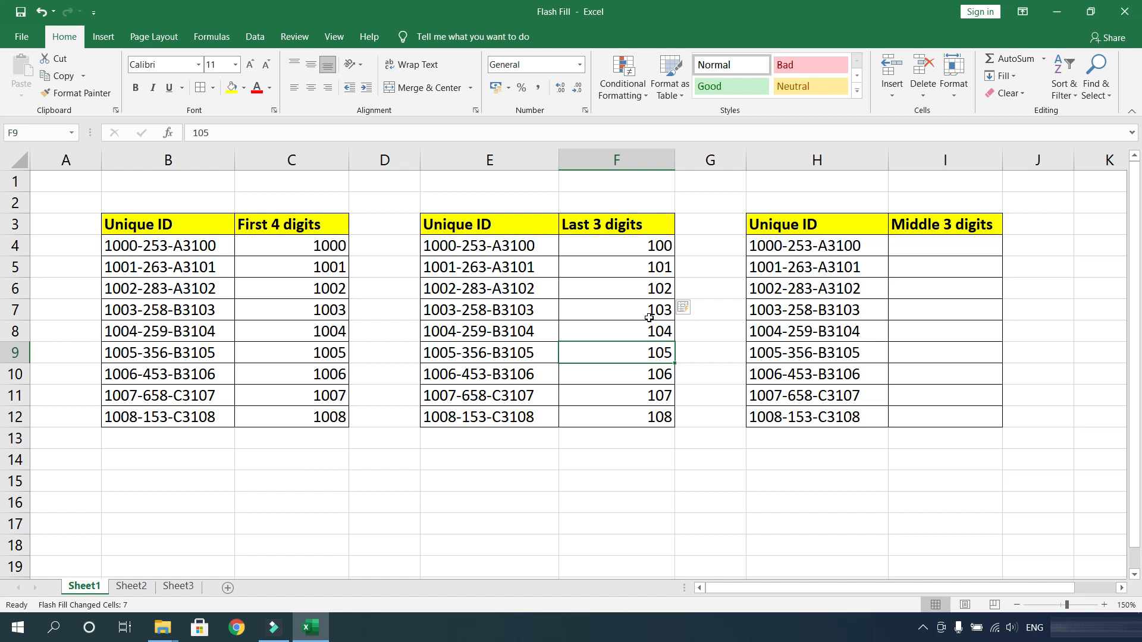
# Enter 253 in I4 as the Middle 3 digits example for the first unique ID
pyautogui.click(884, 221)
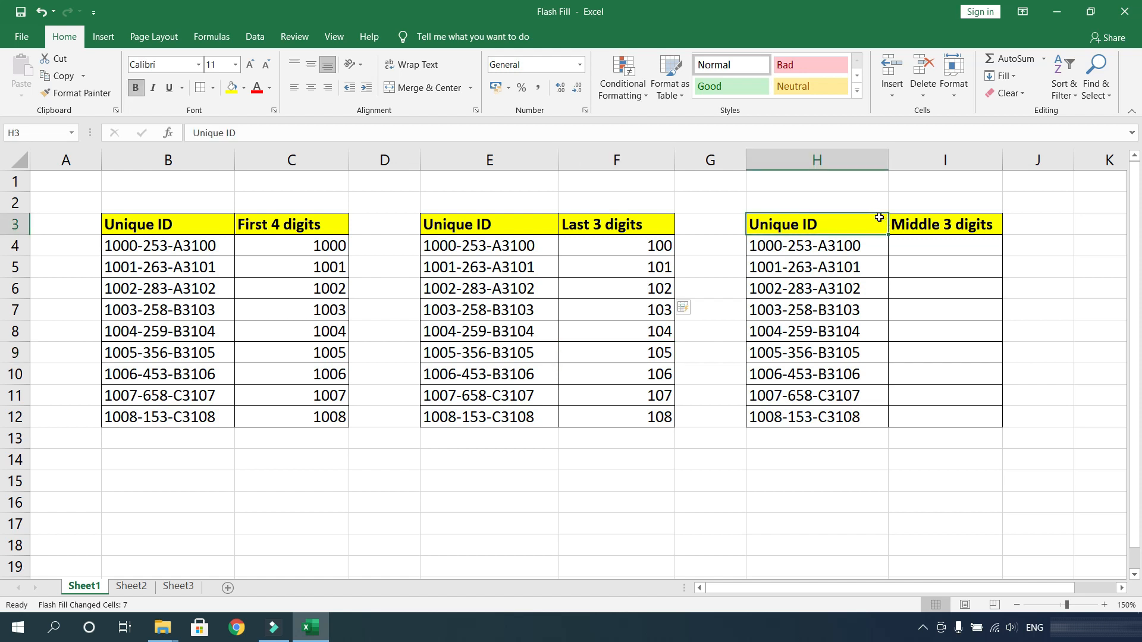
pyautogui.click(966, 226)
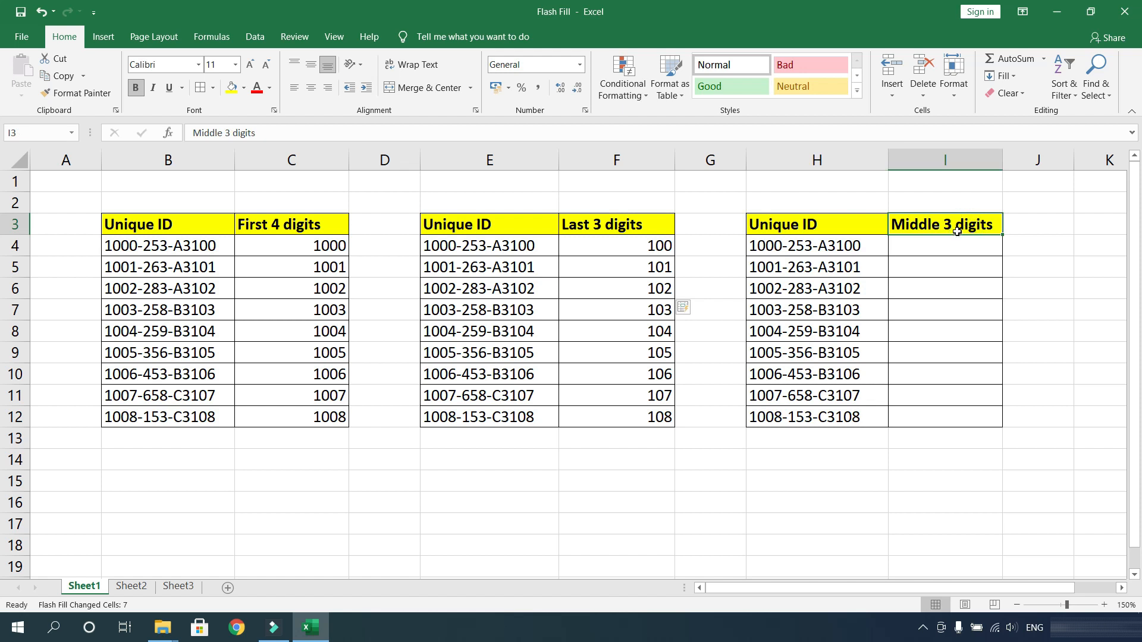
pyautogui.click(799, 249)
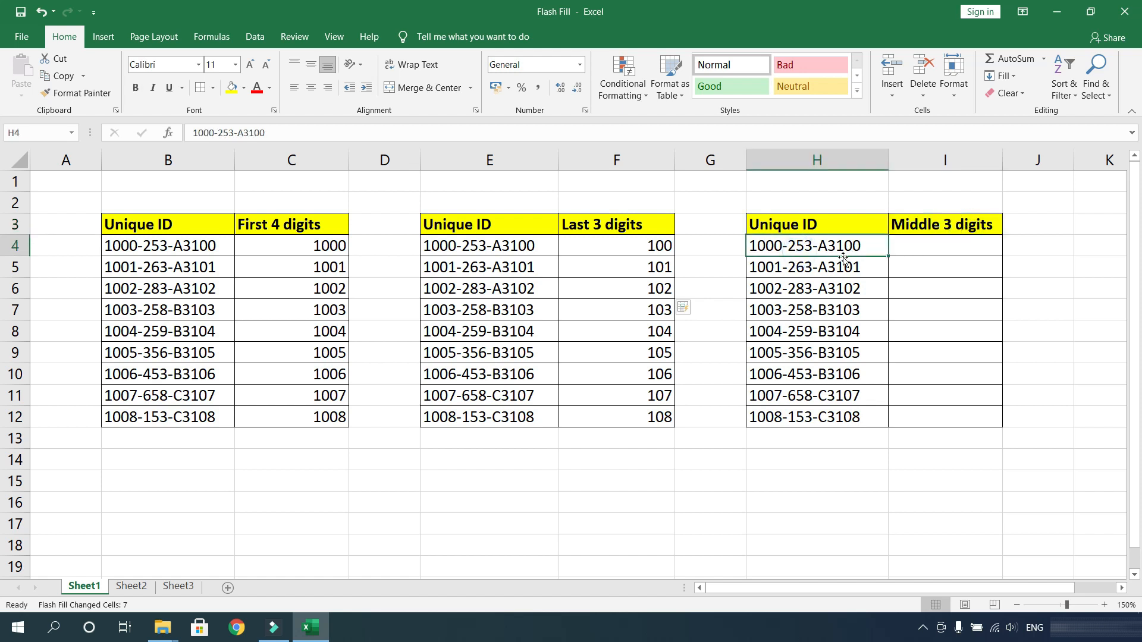
pyautogui.click(932, 246)
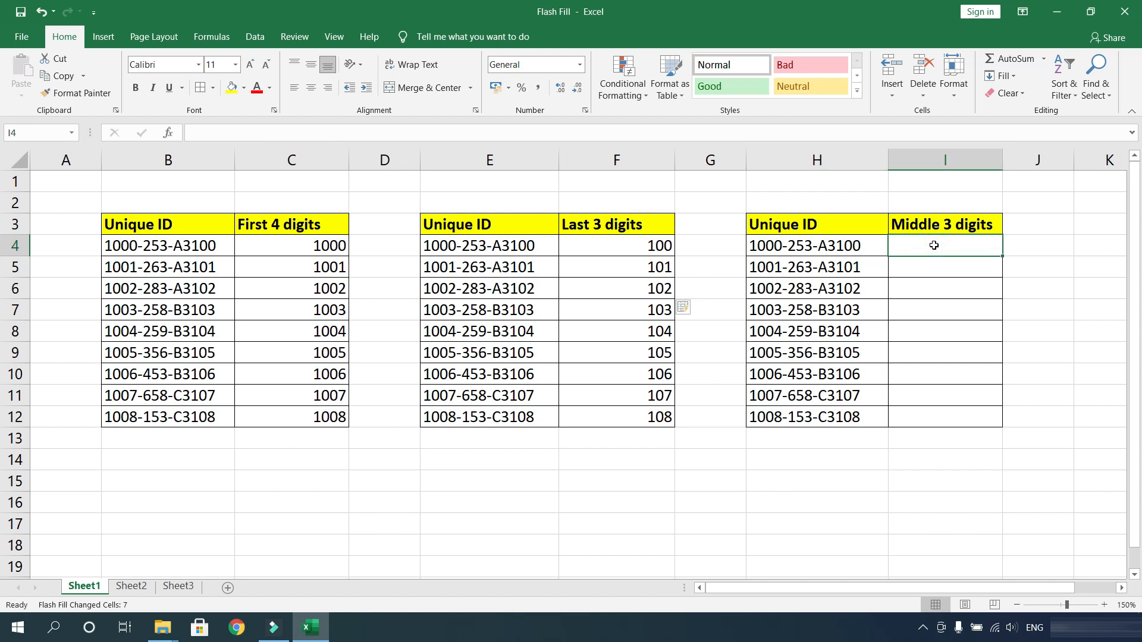
pyautogui.write('253')
pyautogui.press('Return')
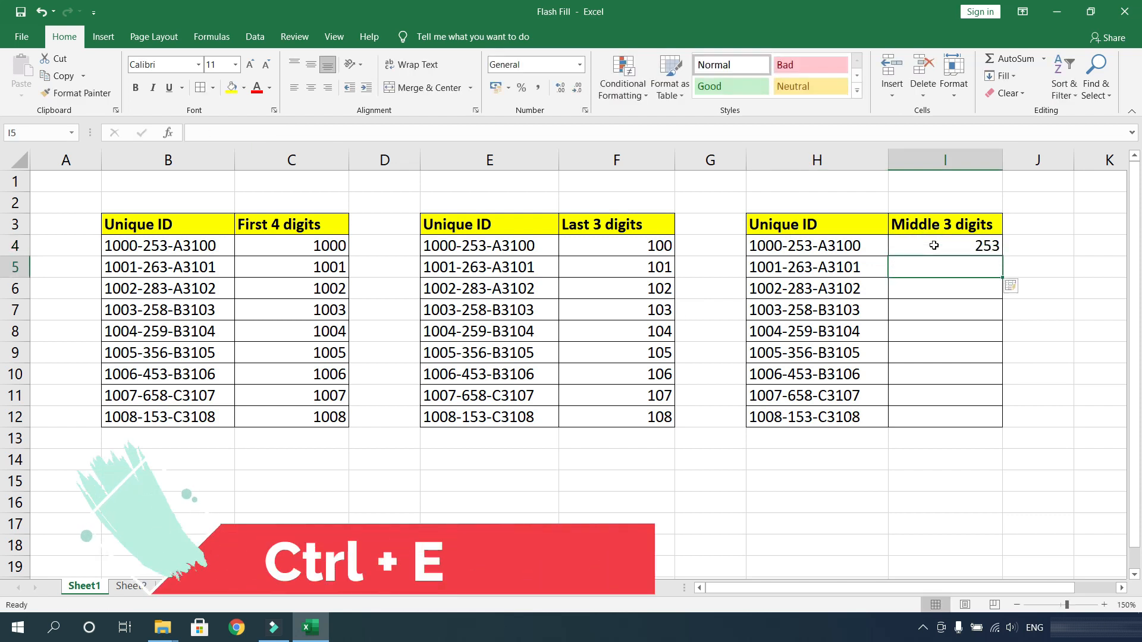
# Flash Fill the Middle 3 digits cells I5 to I12 from the example in I4
pyautogui.hotkey('ctrl', 'e')
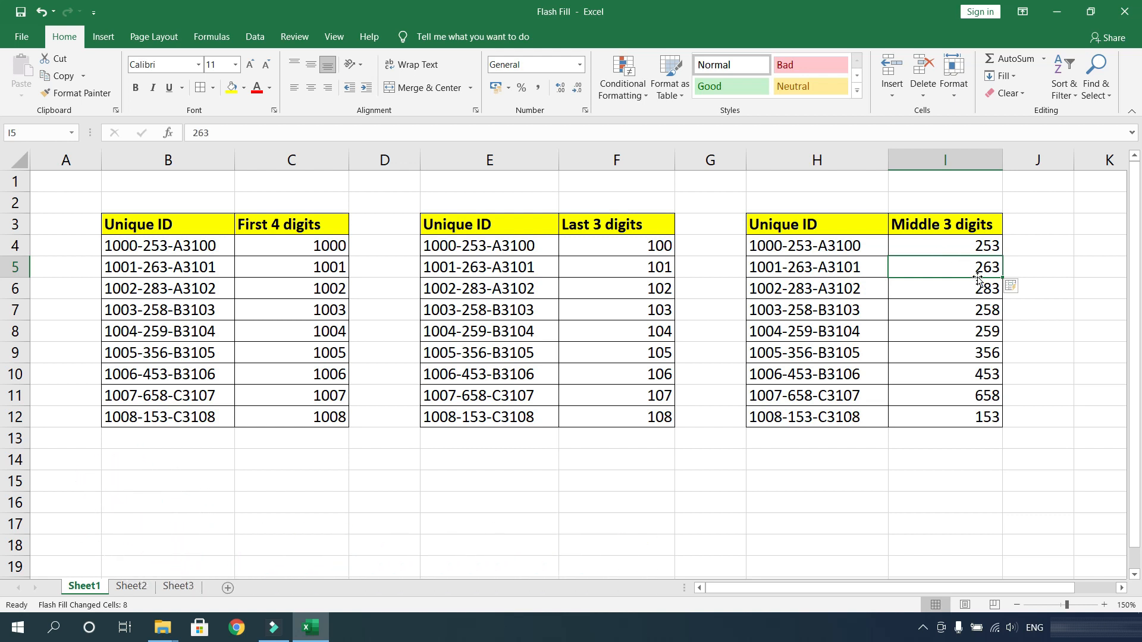
pyautogui.click(708, 449)
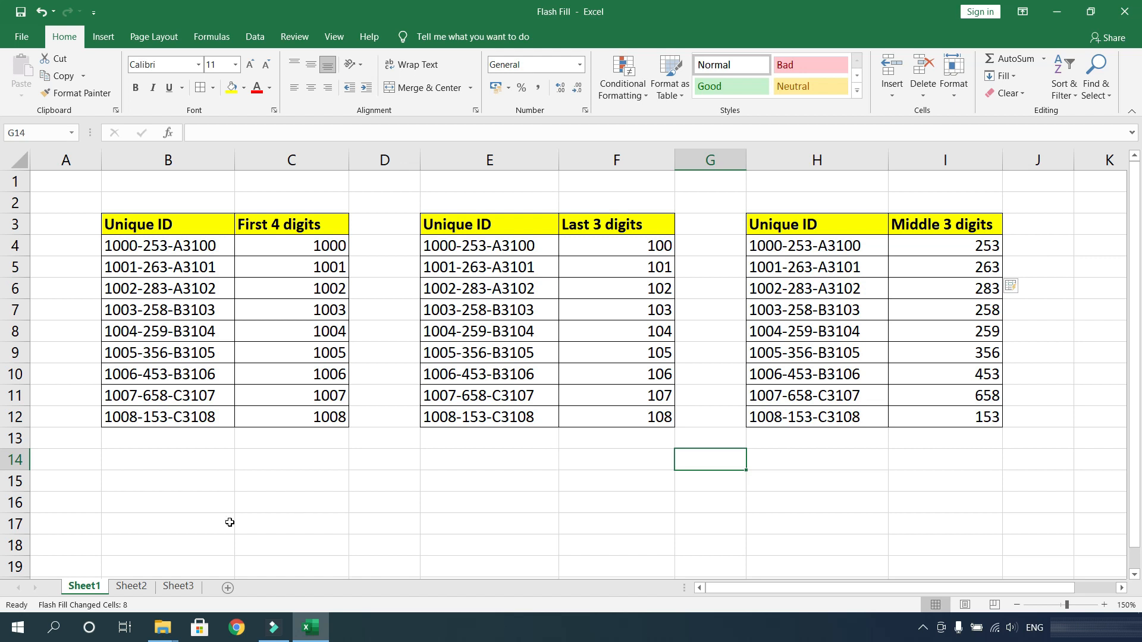
# On Sheet2, enter M in C4 as the First Alphabet example for Monday
pyautogui.click(135, 587)
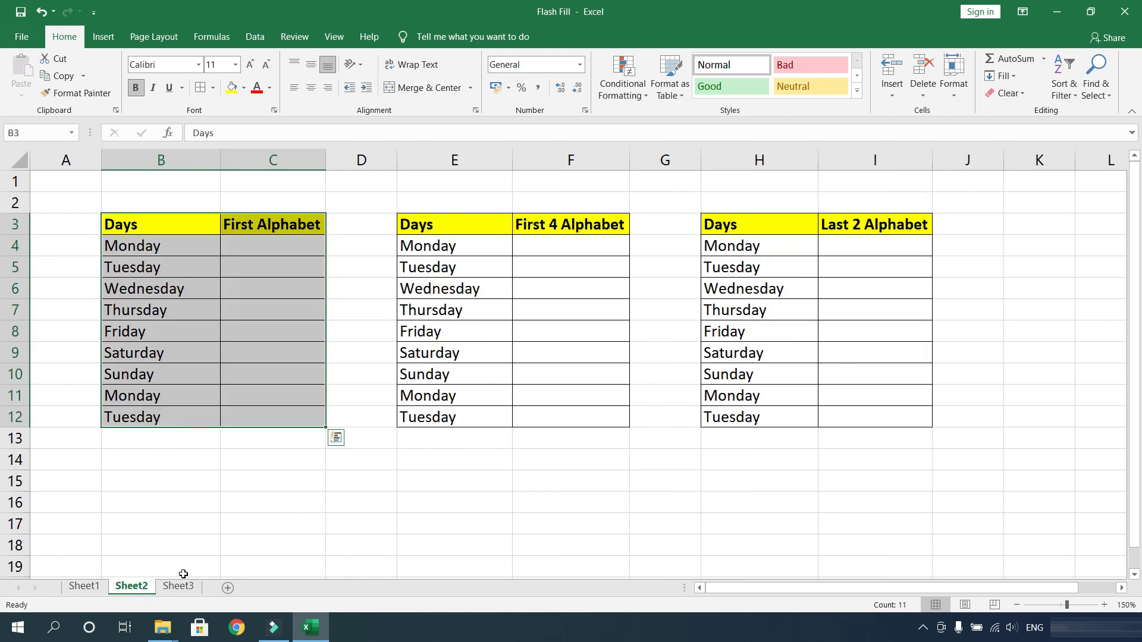
pyautogui.click(363, 483)
pyautogui.click(184, 226)
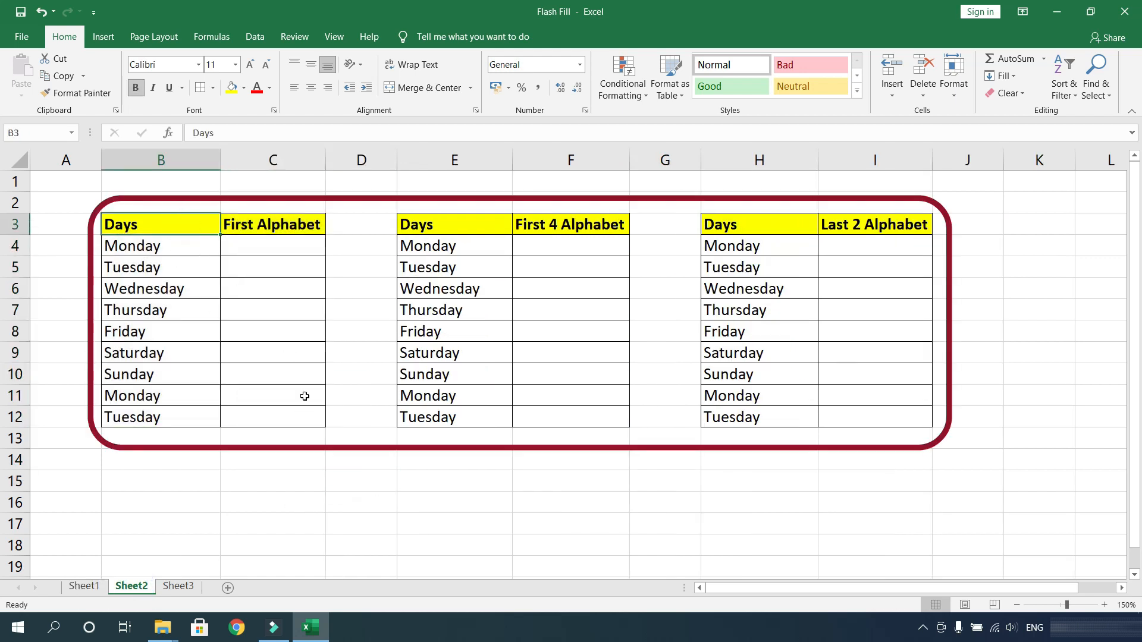
pyautogui.click(376, 506)
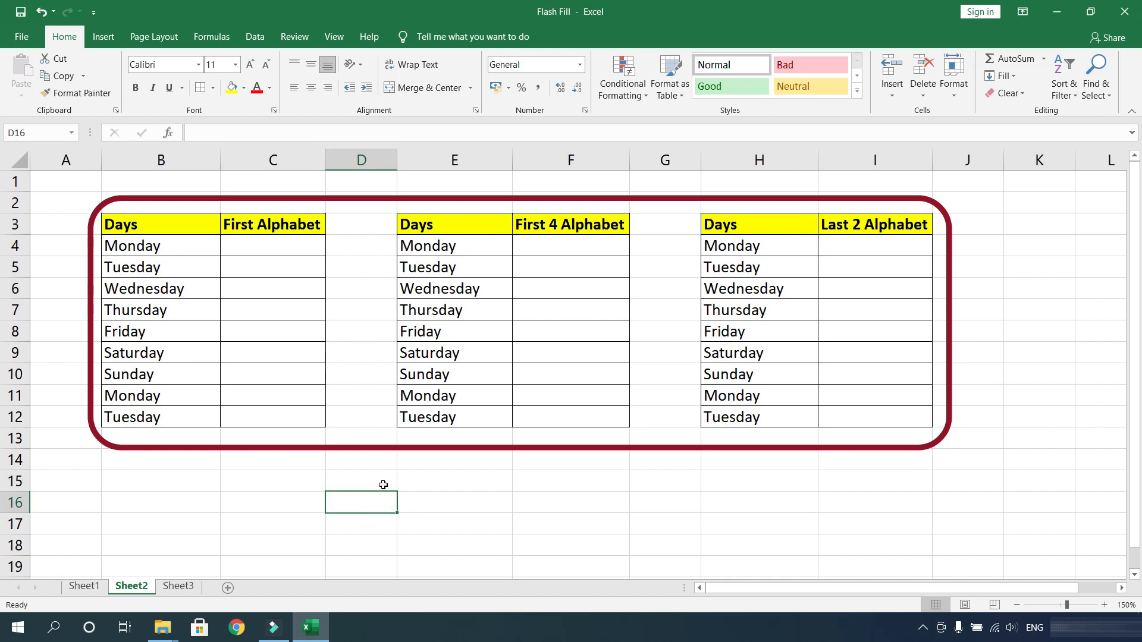
pyautogui.click(174, 223)
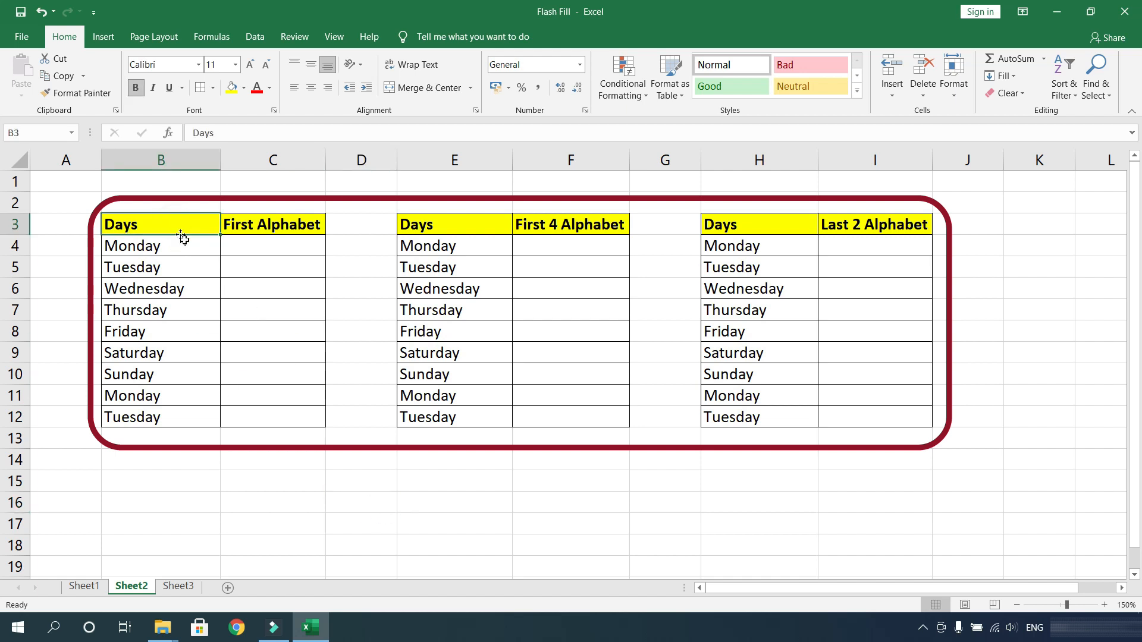
pyautogui.click(186, 248)
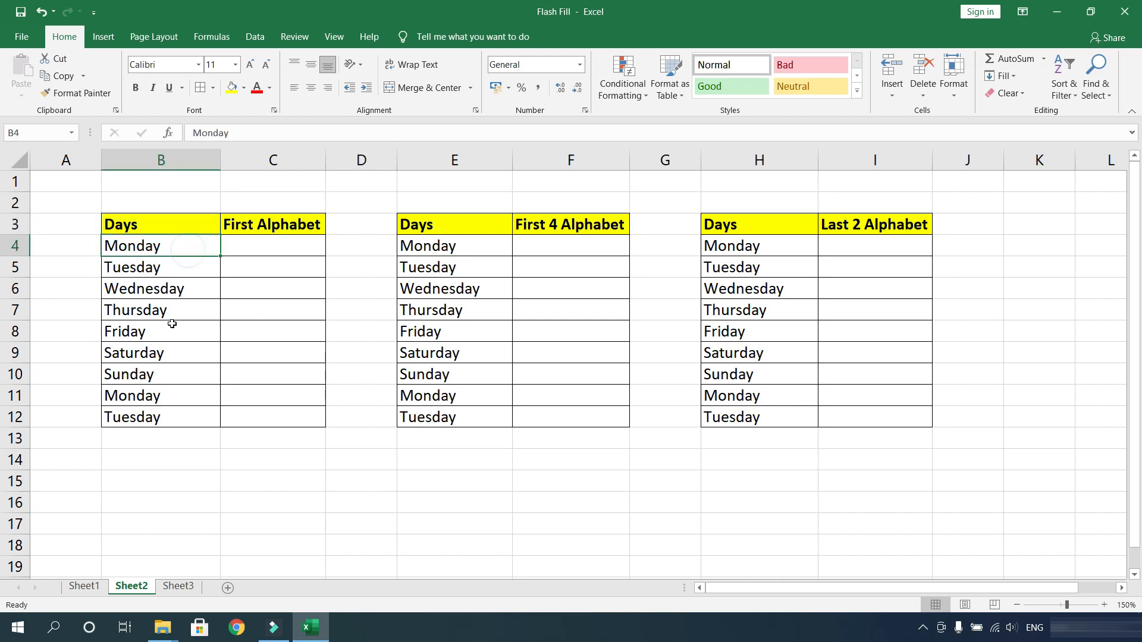
pyautogui.click(198, 452)
pyautogui.click(264, 247)
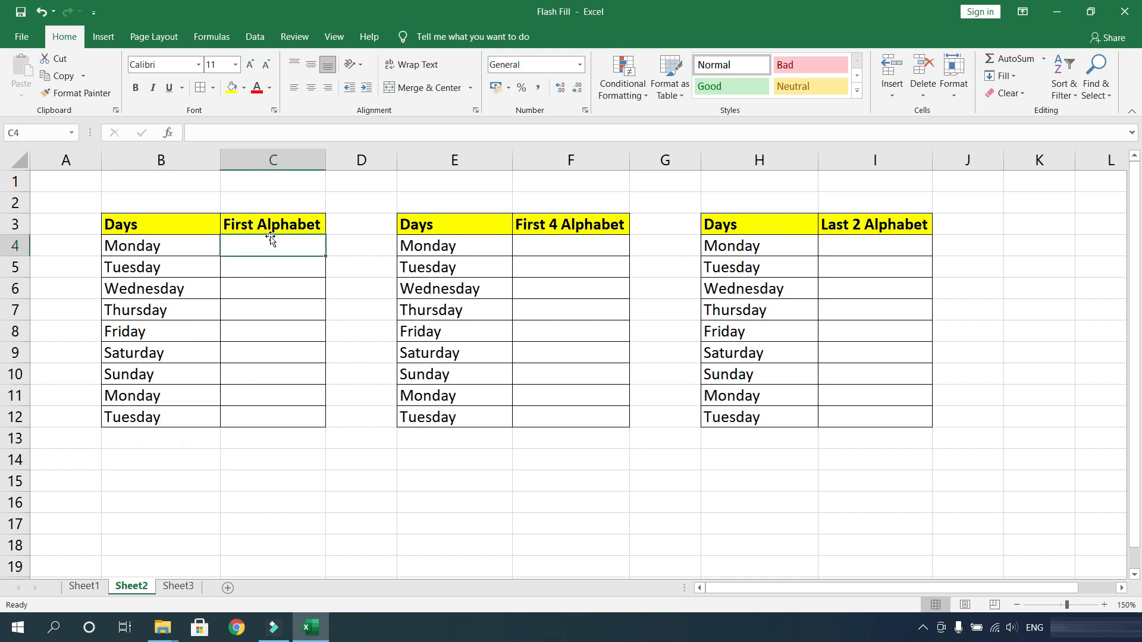
pyautogui.click(120, 246)
pyautogui.click(262, 239)
pyautogui.write('M')
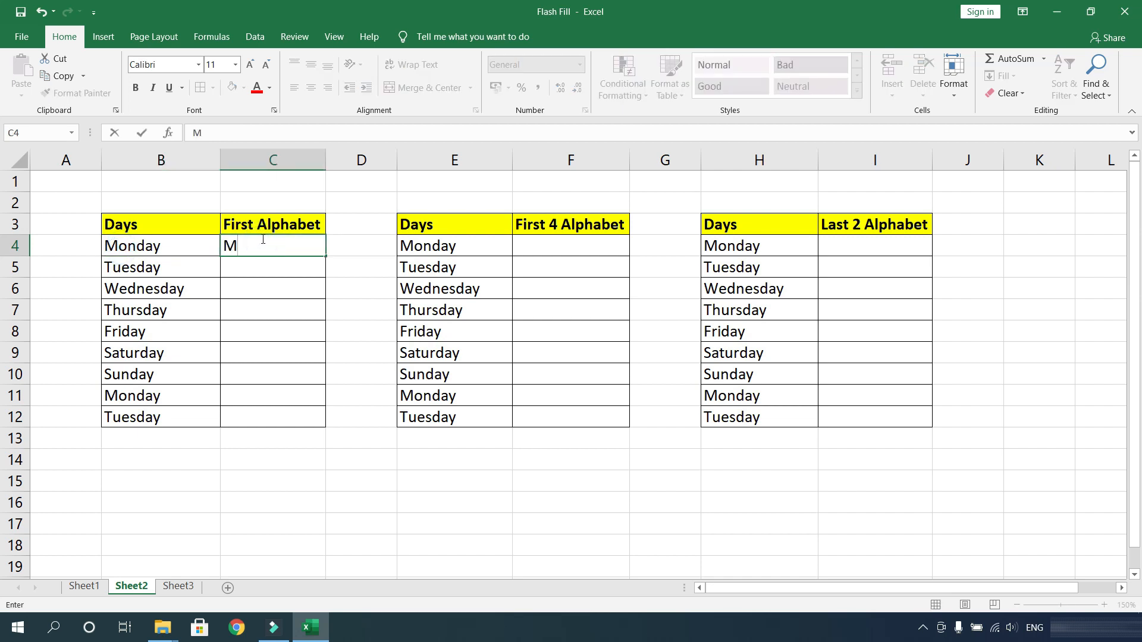
pyautogui.press('Return')
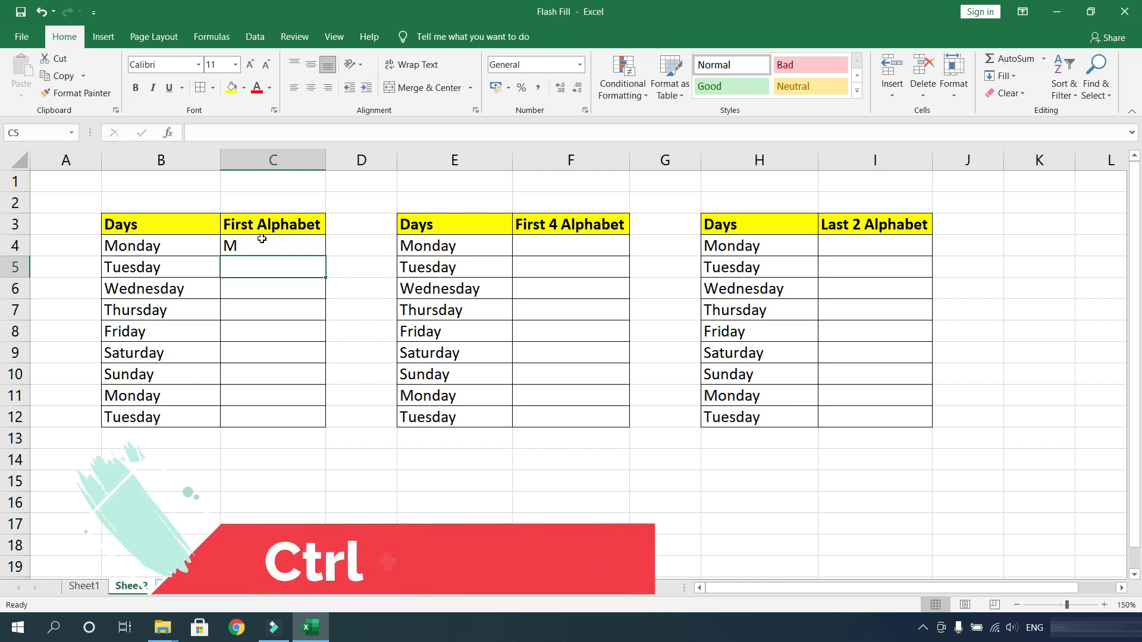
# Flash Fill the First Alphabet cells C5 to C12 from the example in C4
pyautogui.hotkey('ctrl', 'e')
pyautogui.click(287, 326)
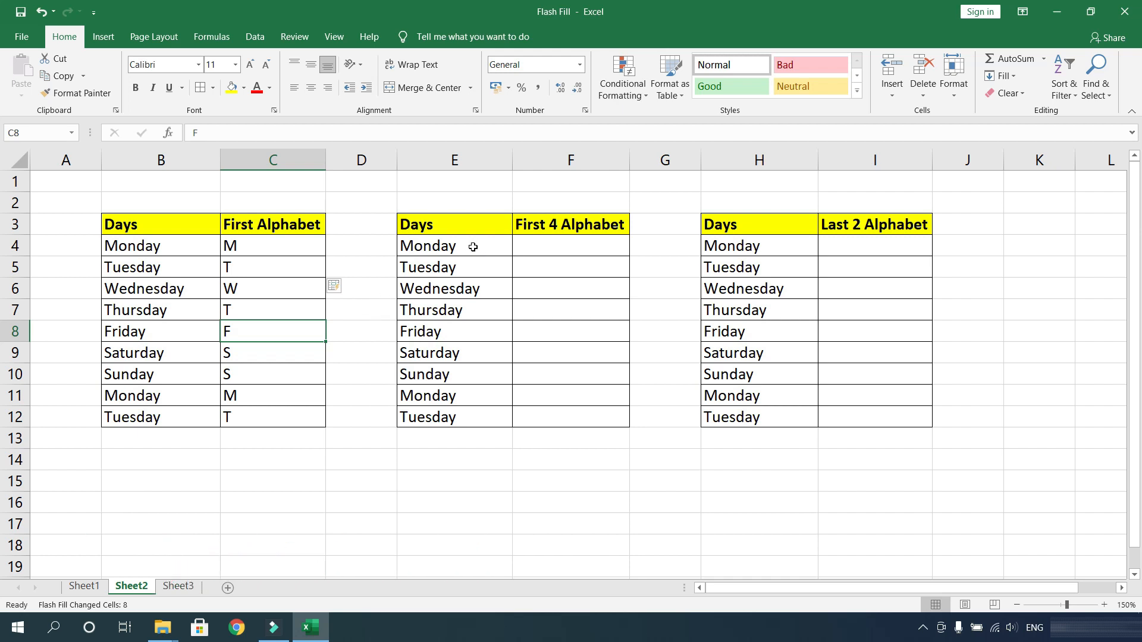
# Enter Mond in F4 as the First 4 Alphabet example and Flash Fill F5 to F12 from it
pyautogui.click(567, 248)
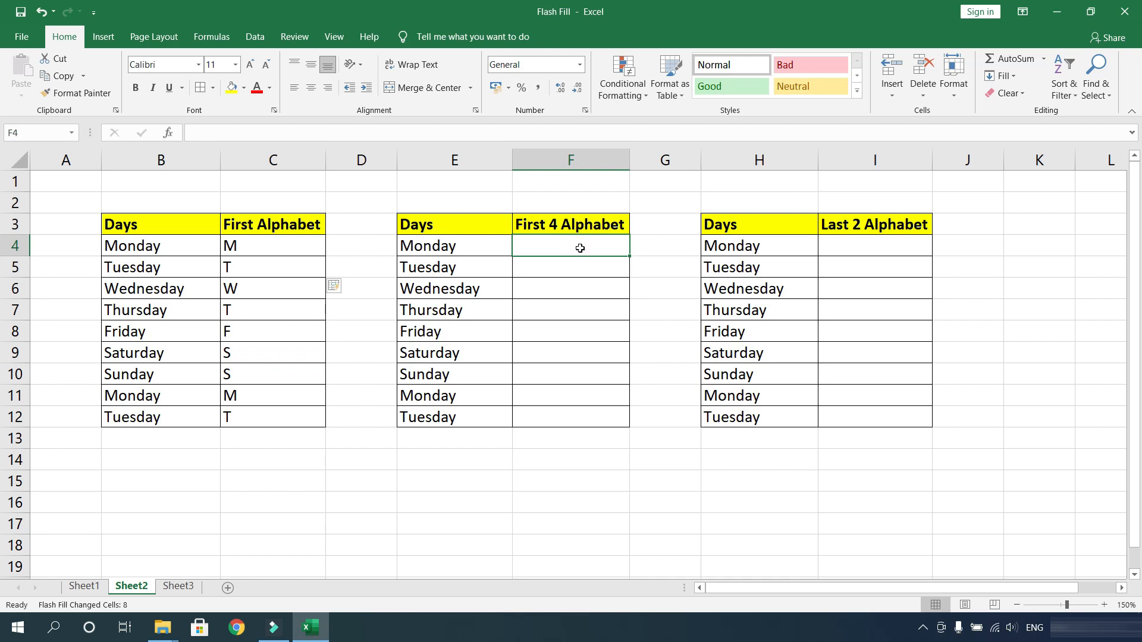
pyautogui.click(580, 247)
pyautogui.write('Mo')
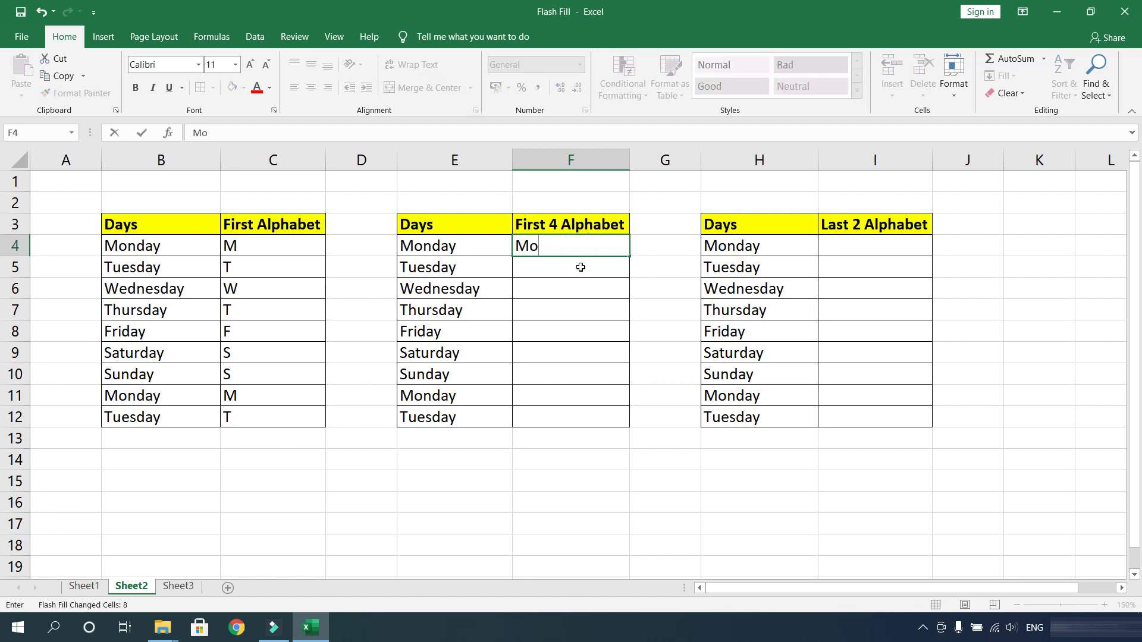
pyautogui.write('nd')
pyautogui.press('Return')
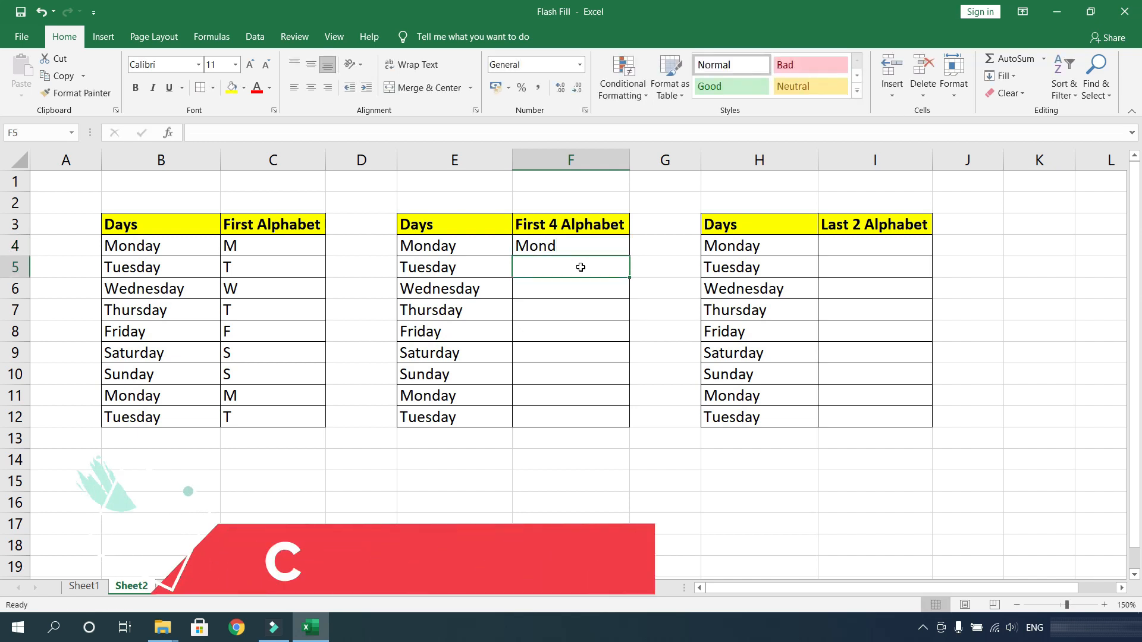
pyautogui.hotkey('ctrl', 'e')
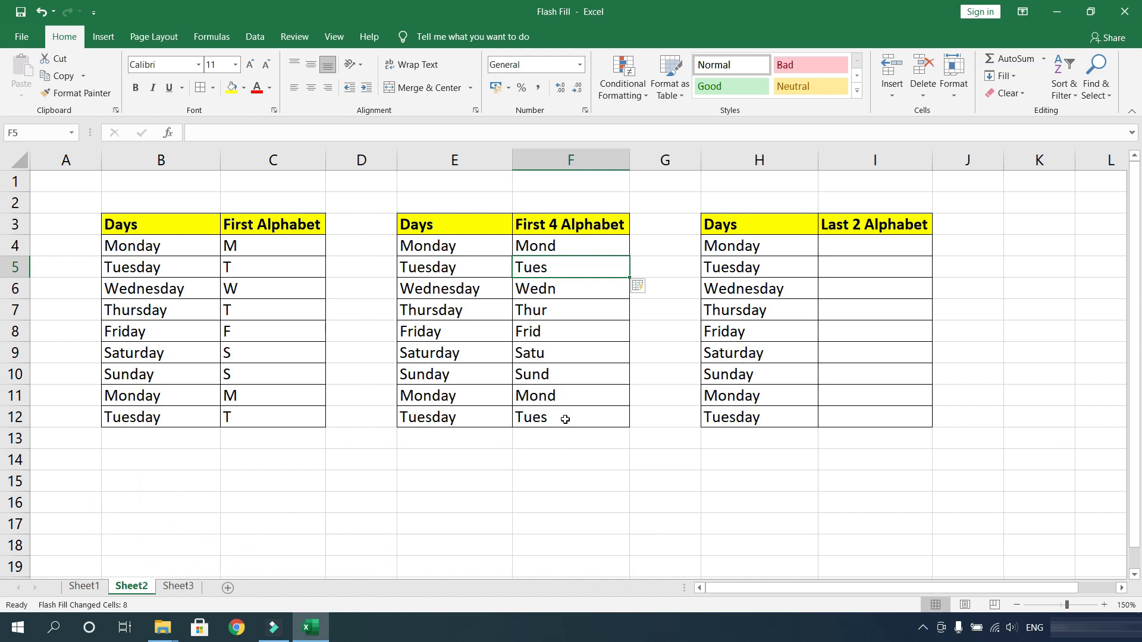
pyautogui.moveTo(565, 245); pyautogui.dragTo(594, 418)
# Enter ay in I4 as the Last 2 Alphabet example for Monday
pyautogui.click(872, 244)
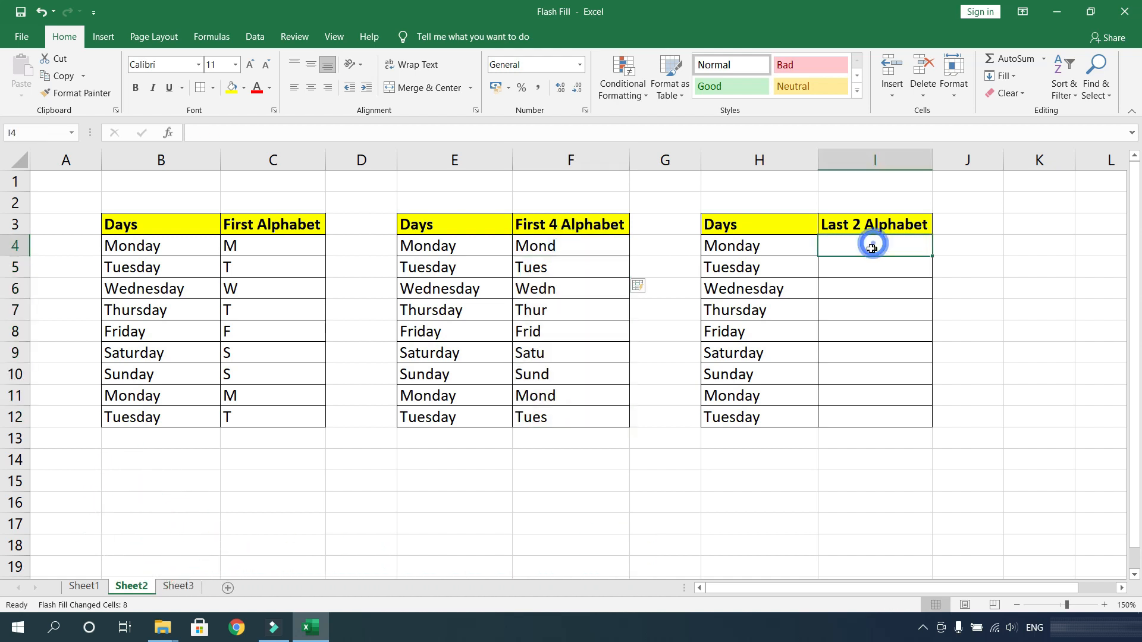
pyautogui.moveTo(762, 224); pyautogui.dragTo(850, 410)
pyautogui.click(980, 218)
pyautogui.click(898, 230)
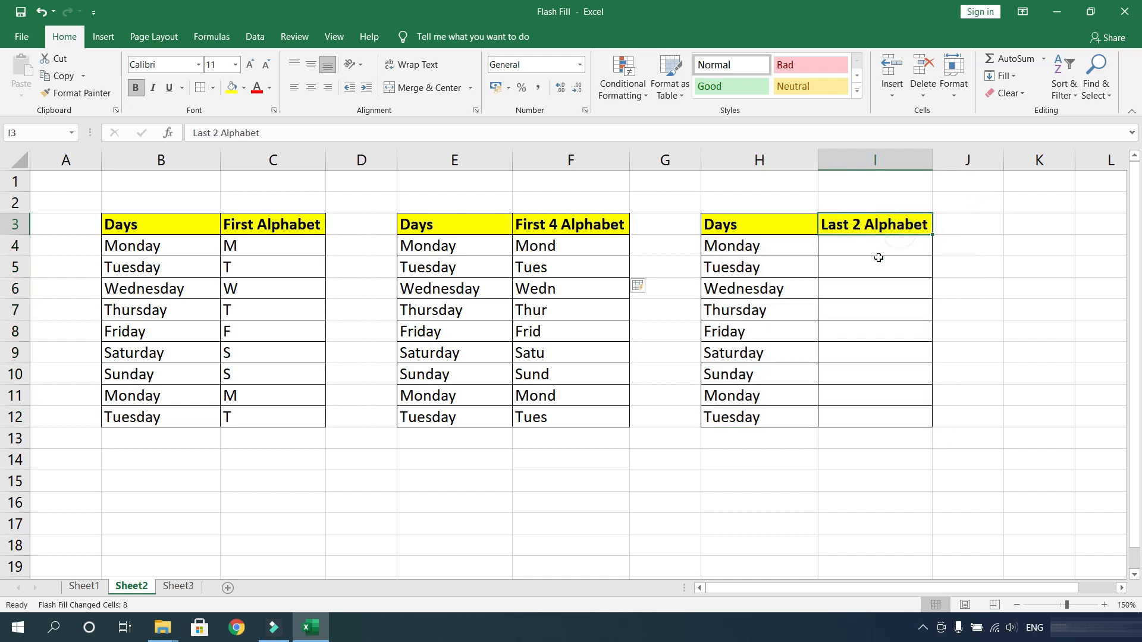
pyautogui.click(878, 253)
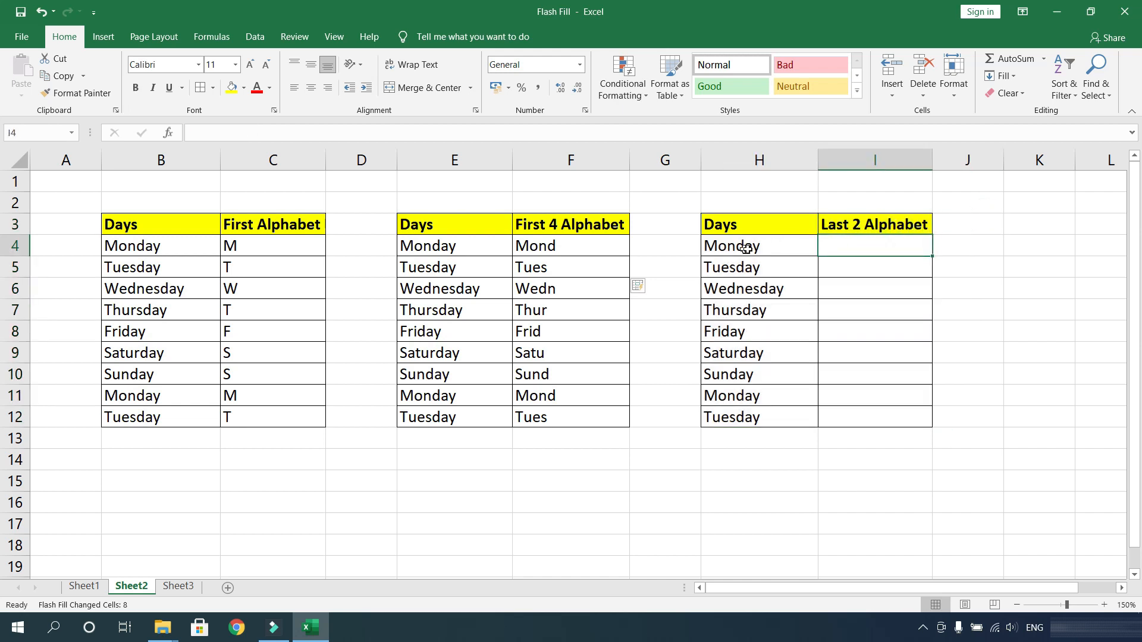
pyautogui.write('ay')
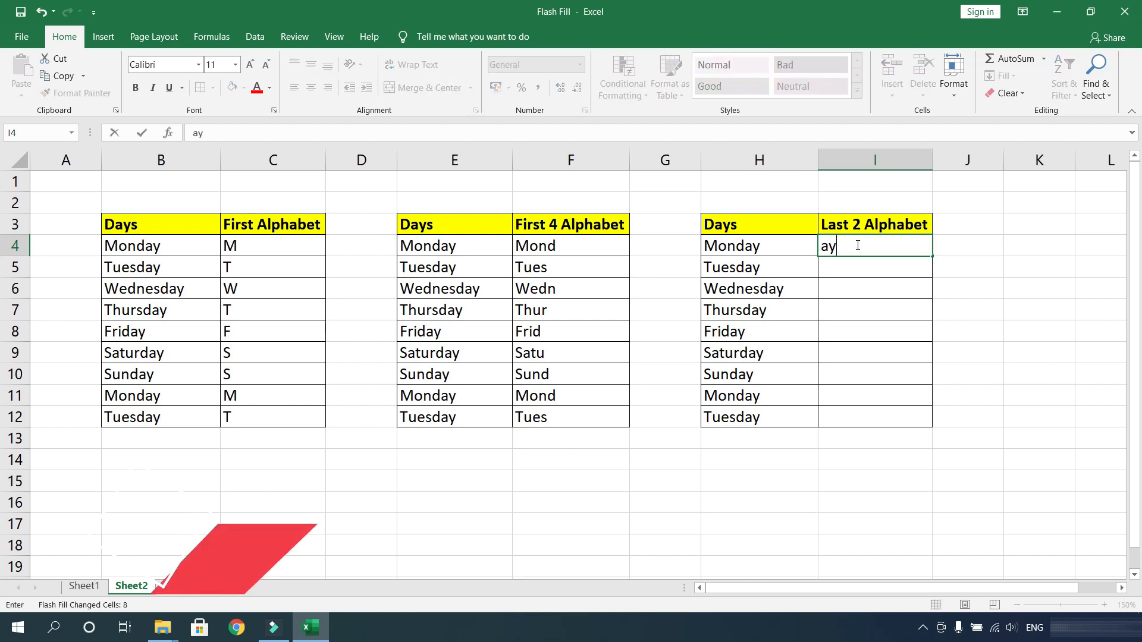
pyautogui.press('Return')
# Try to Flash Fill the Last 2 Alphabet cells I5 to I12 from the single example in I4, and check the filled cells
pyautogui.hotkey('ctrl', 'e')
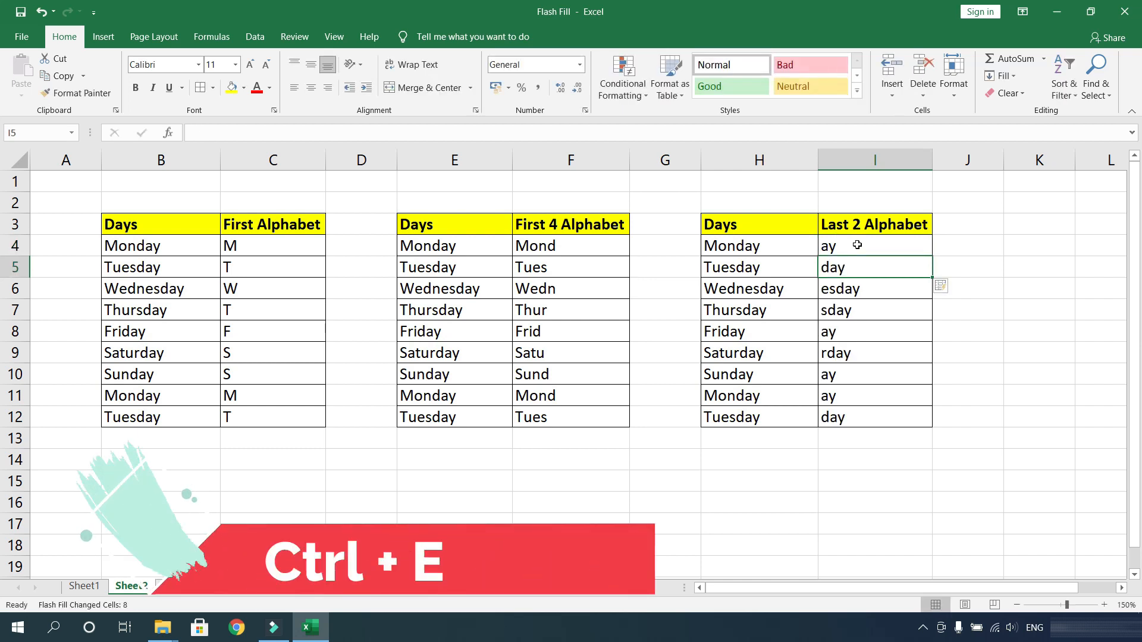
pyautogui.click(857, 246)
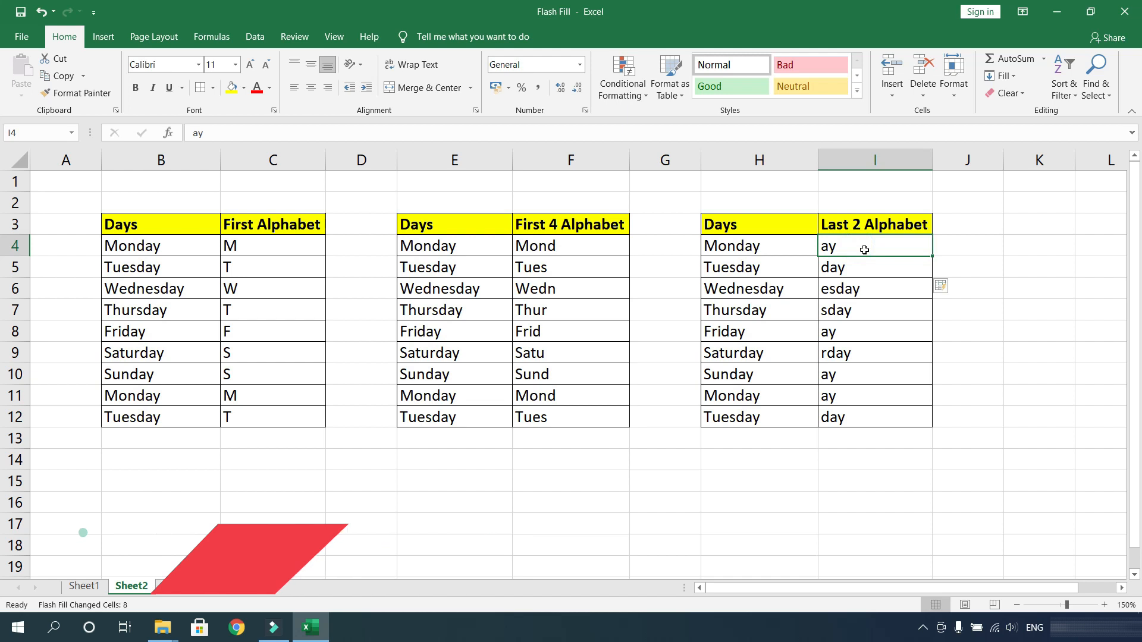
pyautogui.click(859, 264)
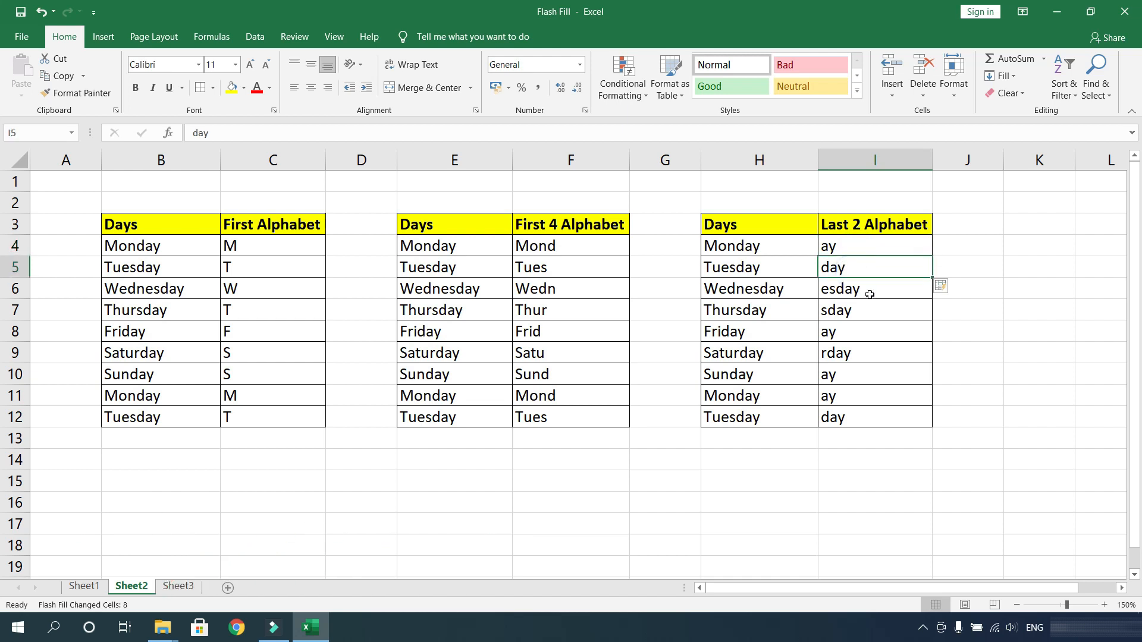
pyautogui.click(870, 295)
pyautogui.click(961, 248)
pyautogui.moveTo(883, 245); pyautogui.dragTo(875, 416)
# Compare the Last 2 Alphabet entries in I4 and I5 with the day names in H4 and H5
pyautogui.click(854, 247)
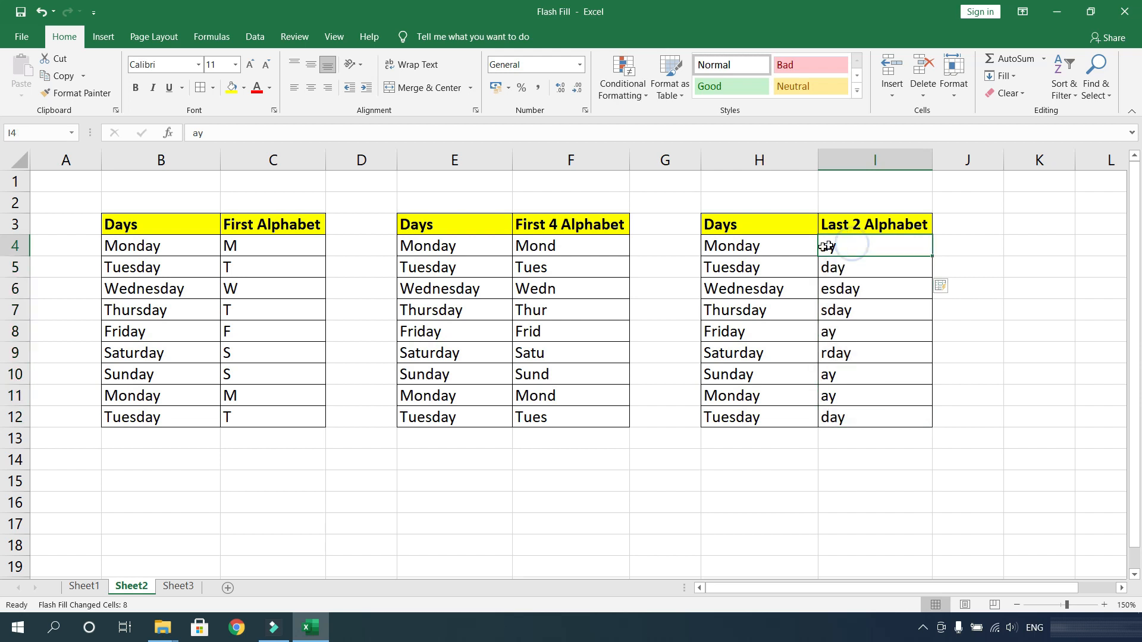
pyautogui.click(806, 248)
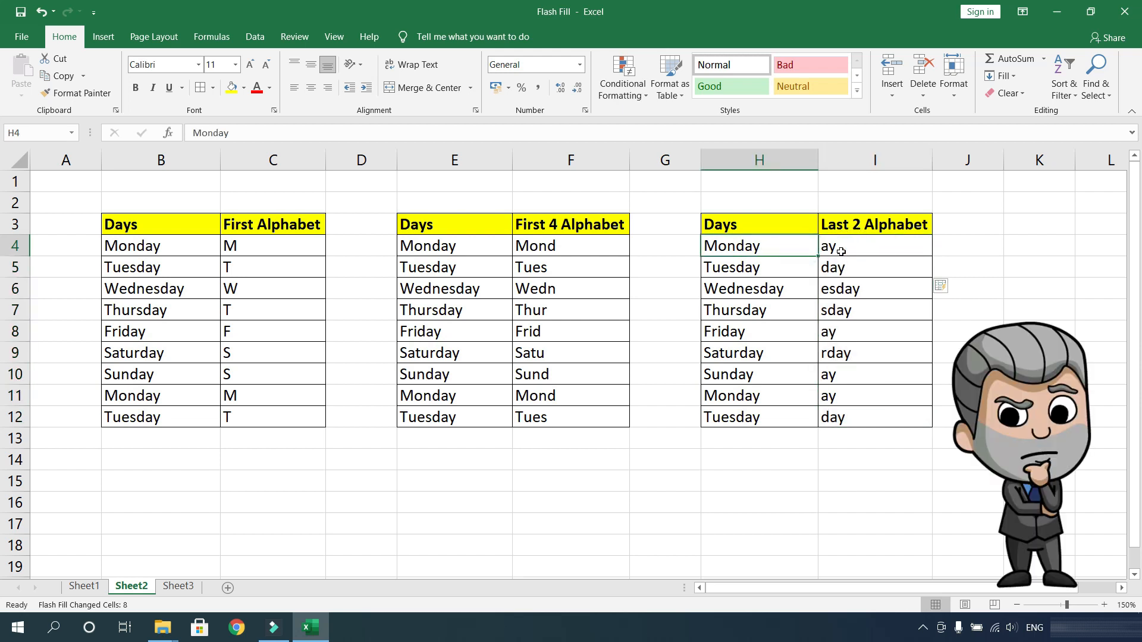
pyautogui.click(833, 269)
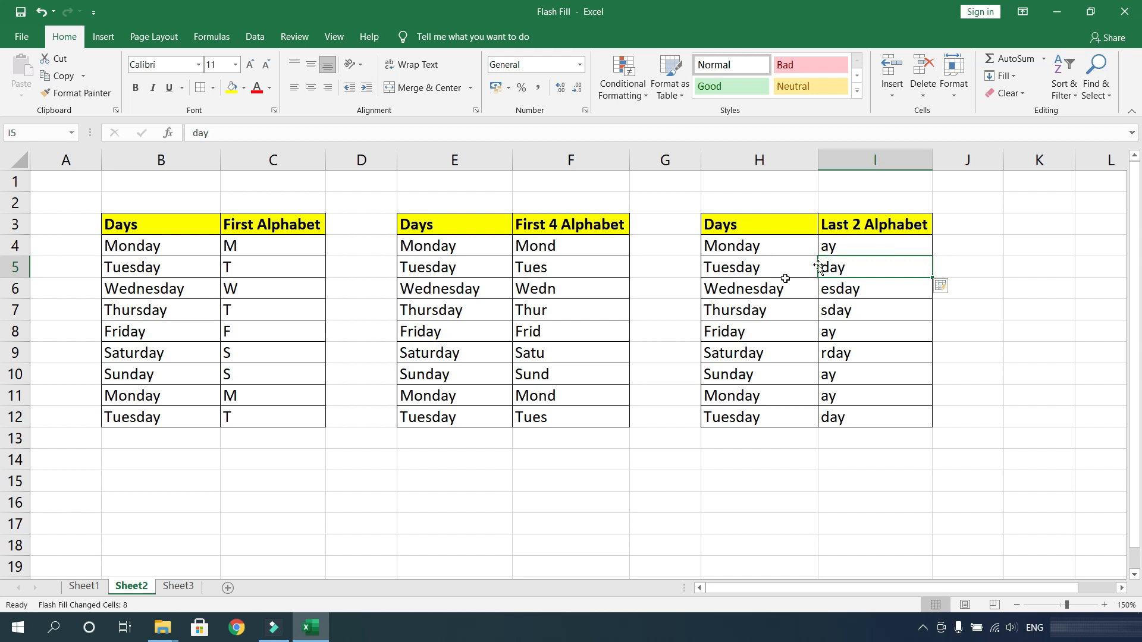
pyautogui.click(732, 274)
pyautogui.click(795, 242)
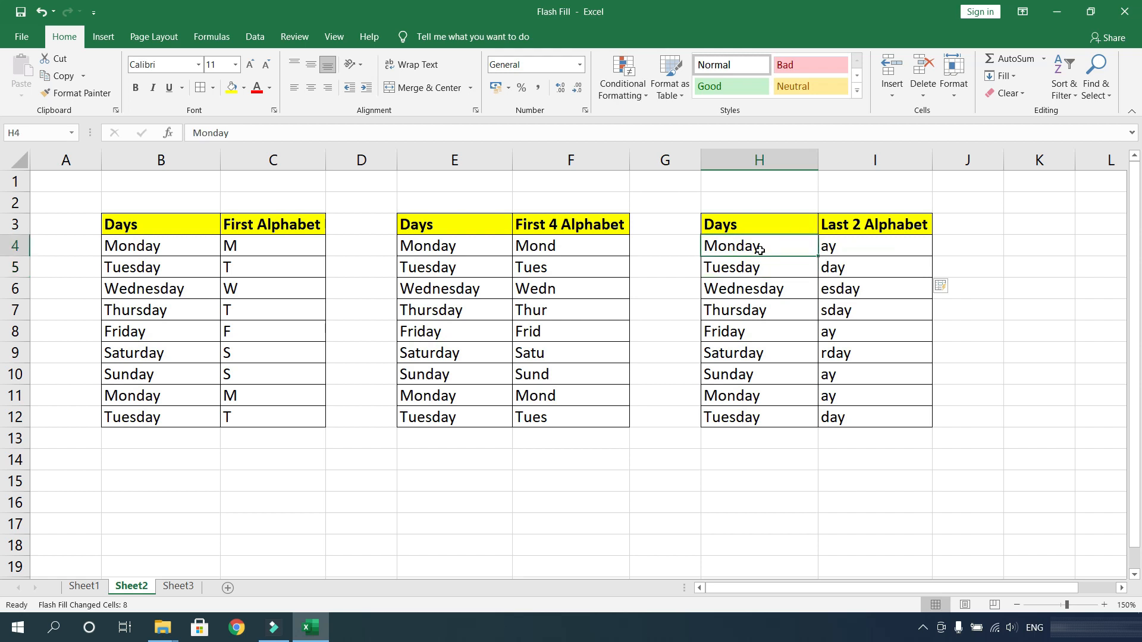
pyautogui.click(831, 246)
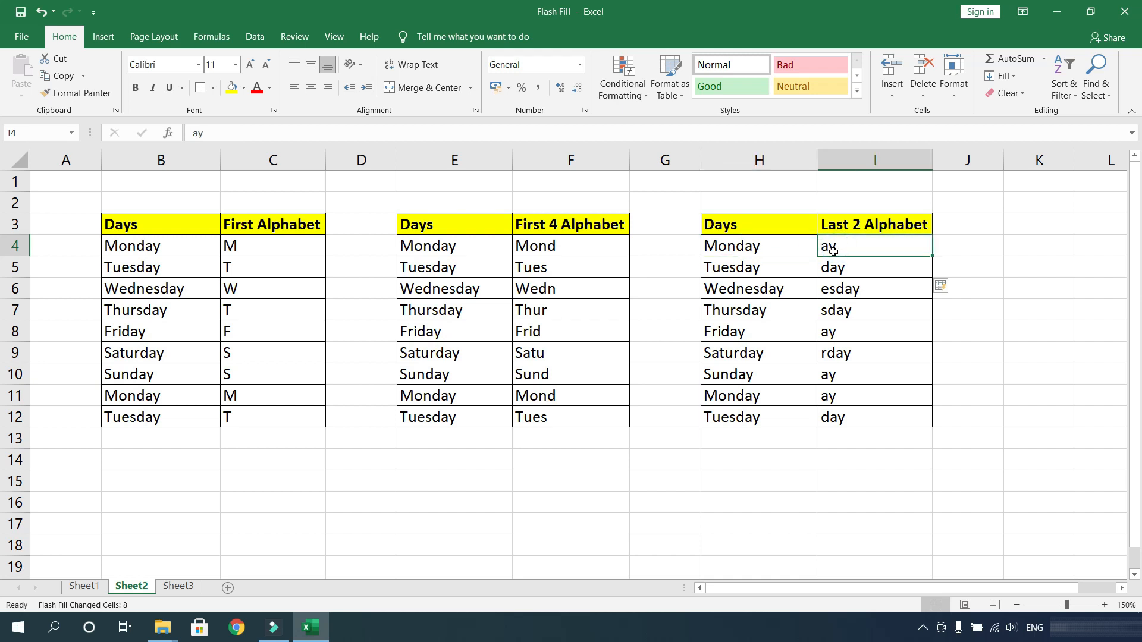
pyautogui.click(757, 269)
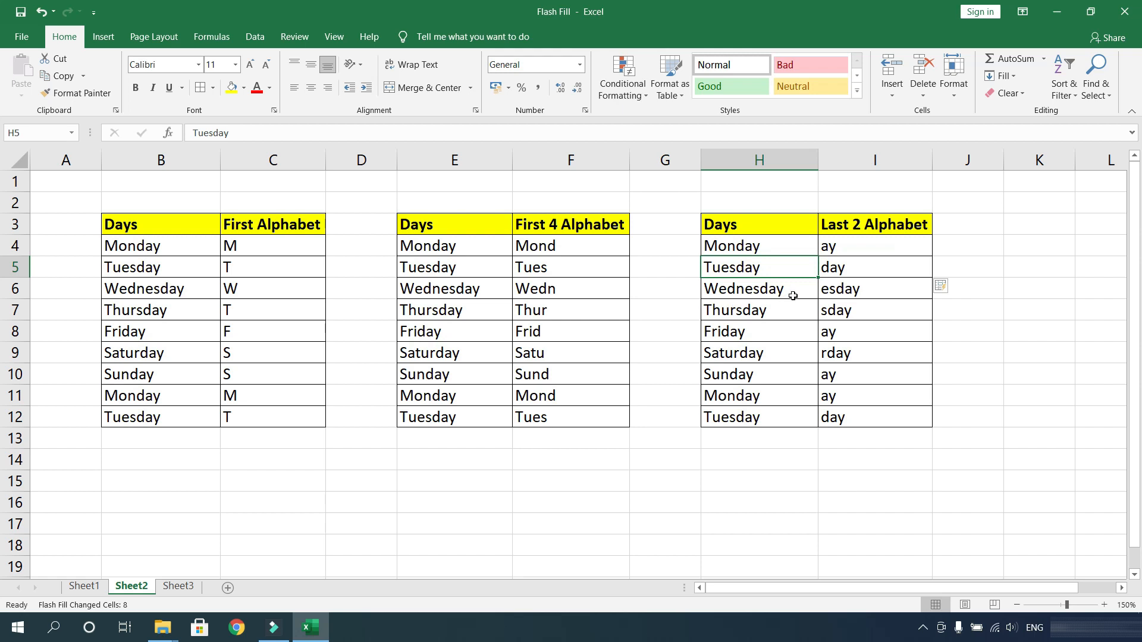
pyautogui.click(732, 248)
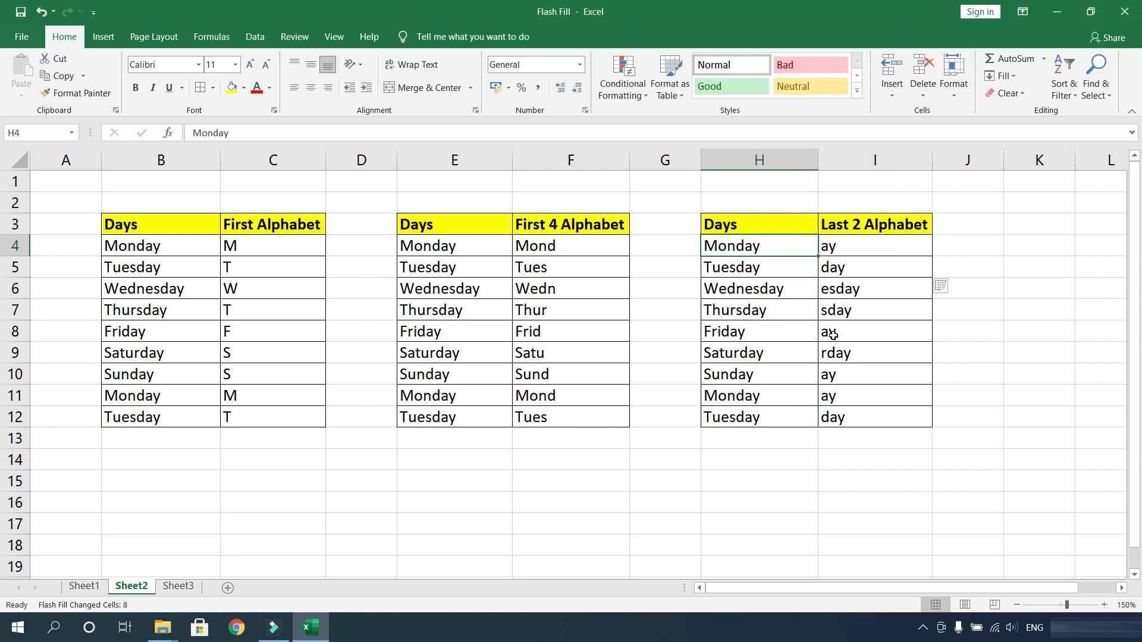
pyautogui.click(1018, 278)
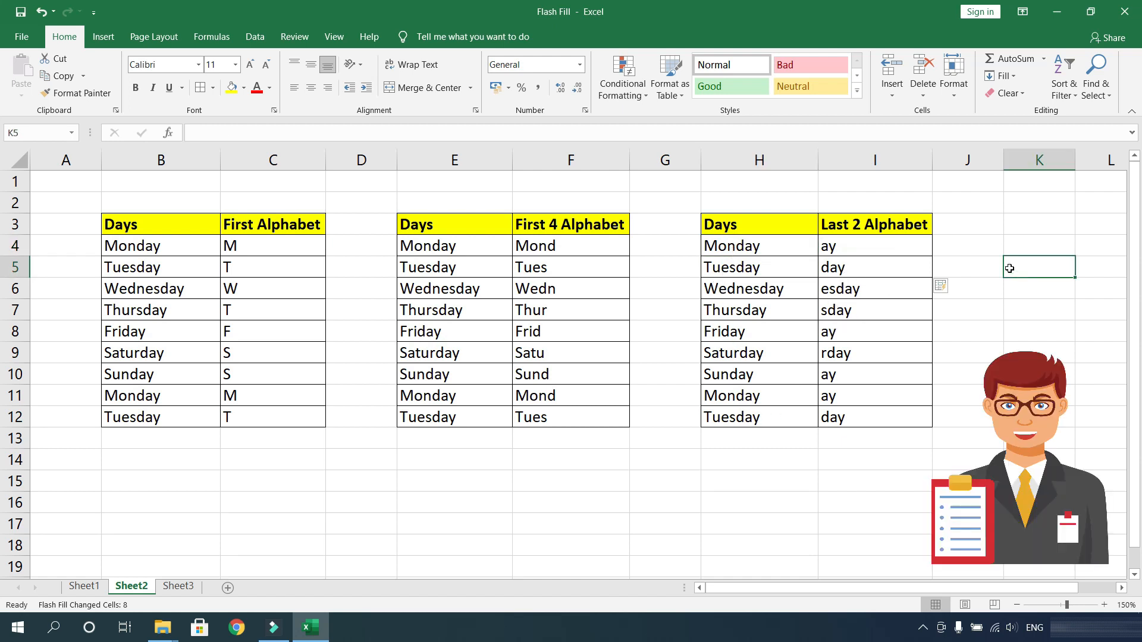
pyautogui.click(974, 263)
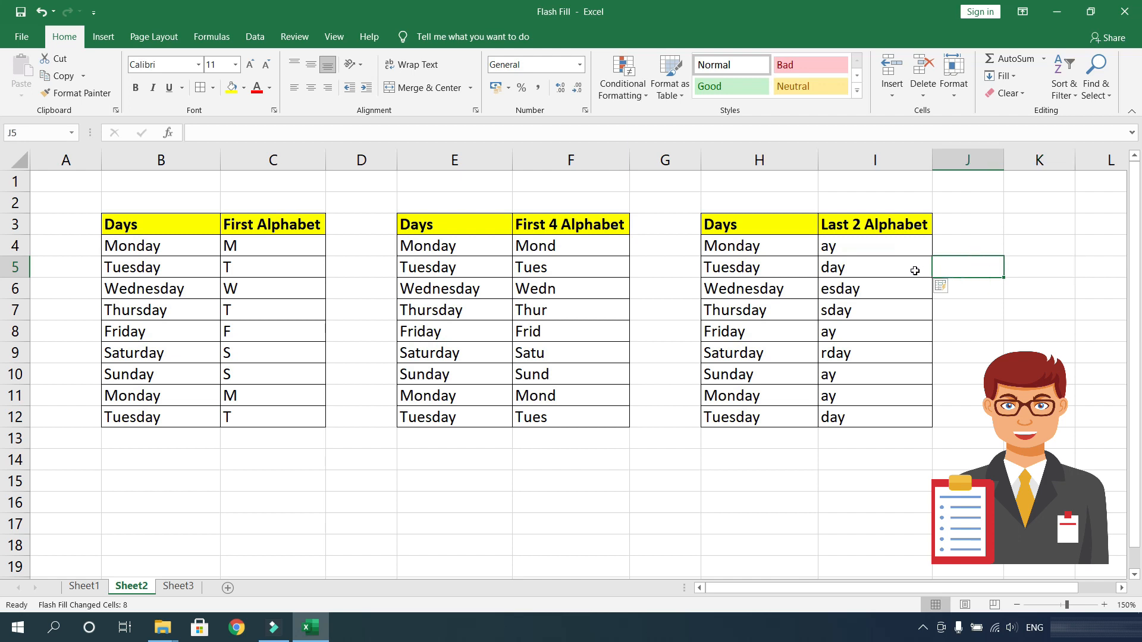
# Clear cells I5 to I12 and enter ay in I5 as a second Last 2 Alphabet example, matching Tuesday
pyautogui.moveTo(884, 267); pyautogui.dragTo(877, 422)
pyautogui.press('Delete')
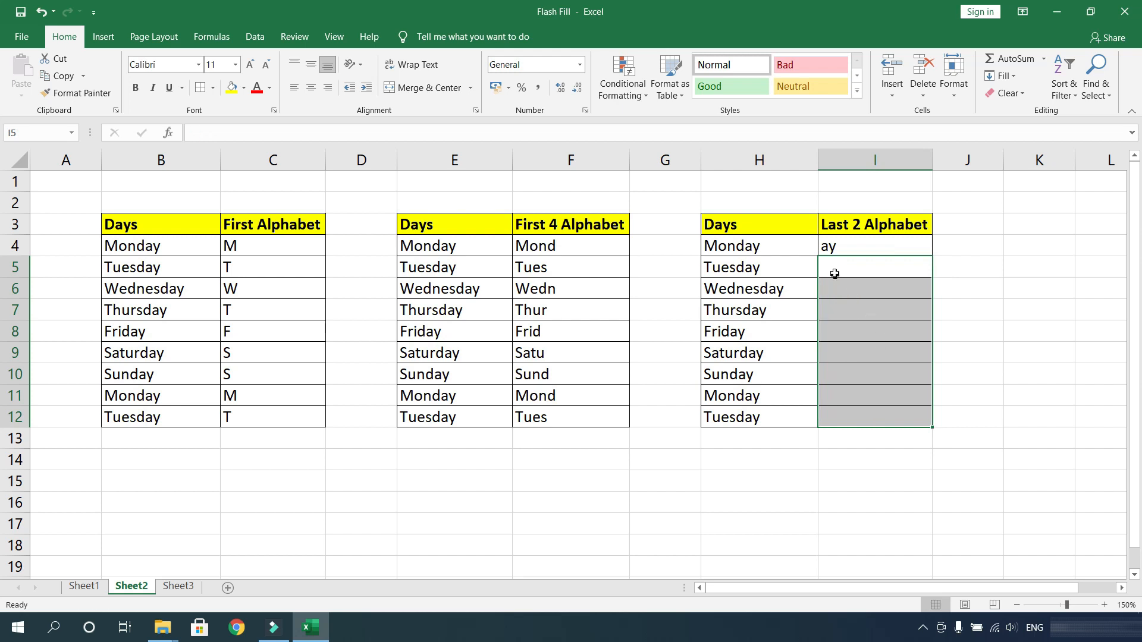
pyautogui.click(834, 272)
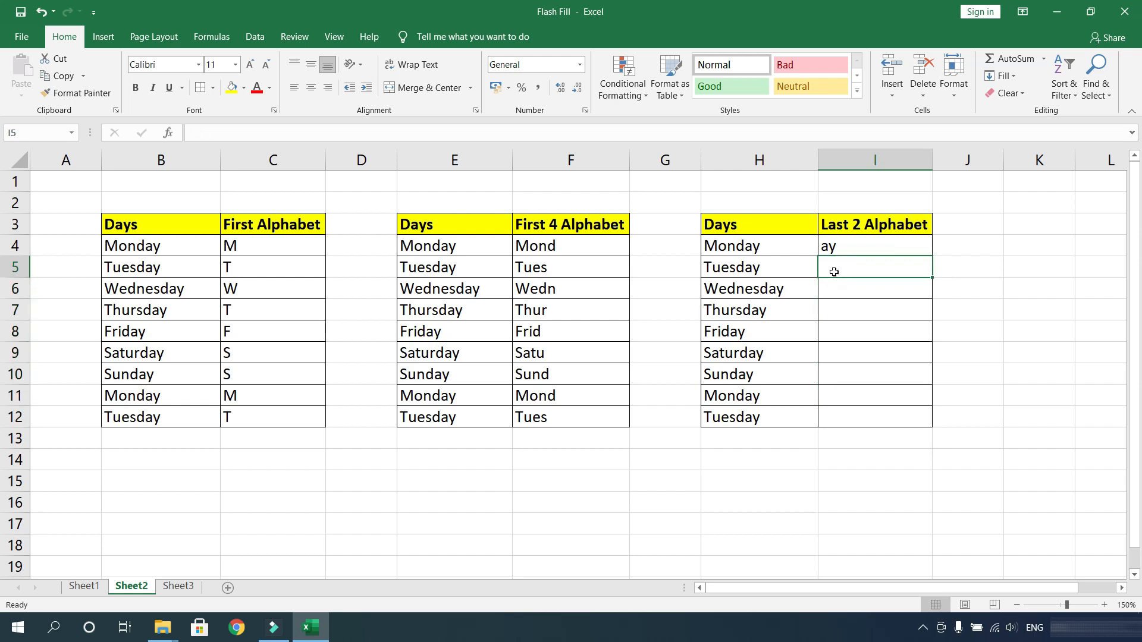
pyautogui.write('ay')
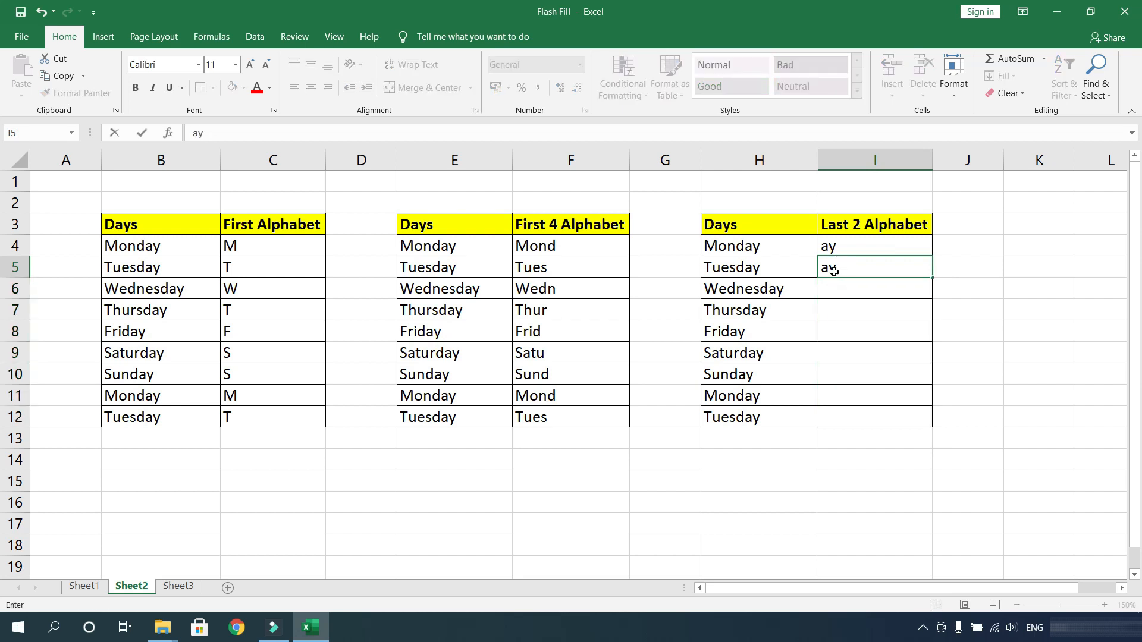
pyautogui.press('Return')
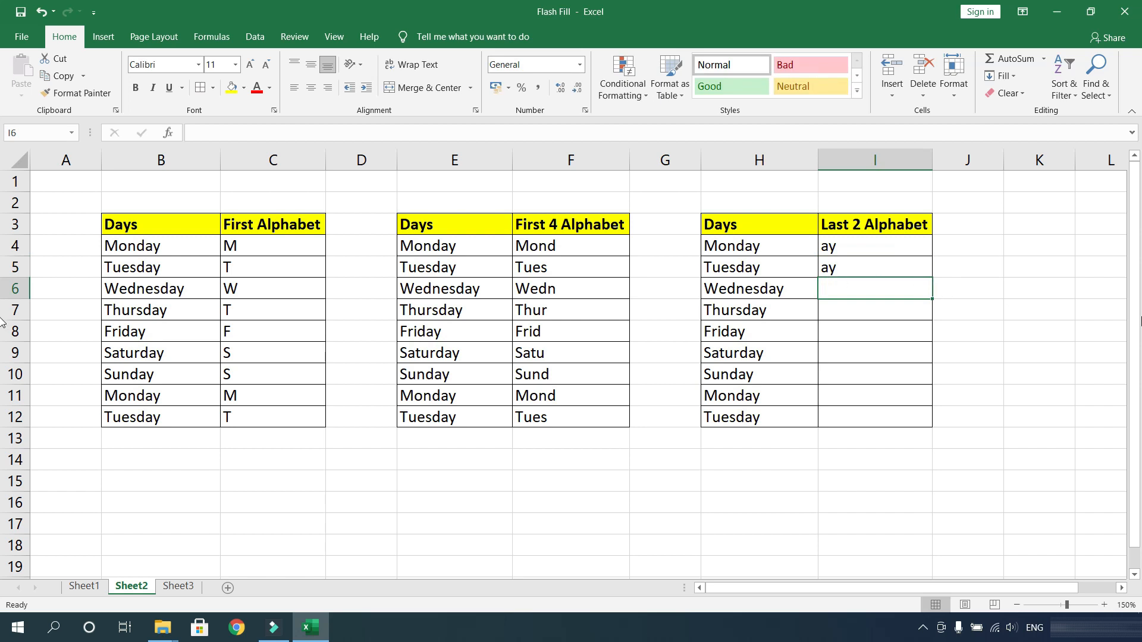
# Flash Fill the Last 2 Alphabet cells I6 to I12 from the two examples above, and check the filled column
pyautogui.hotkey('ctrl', 'e')
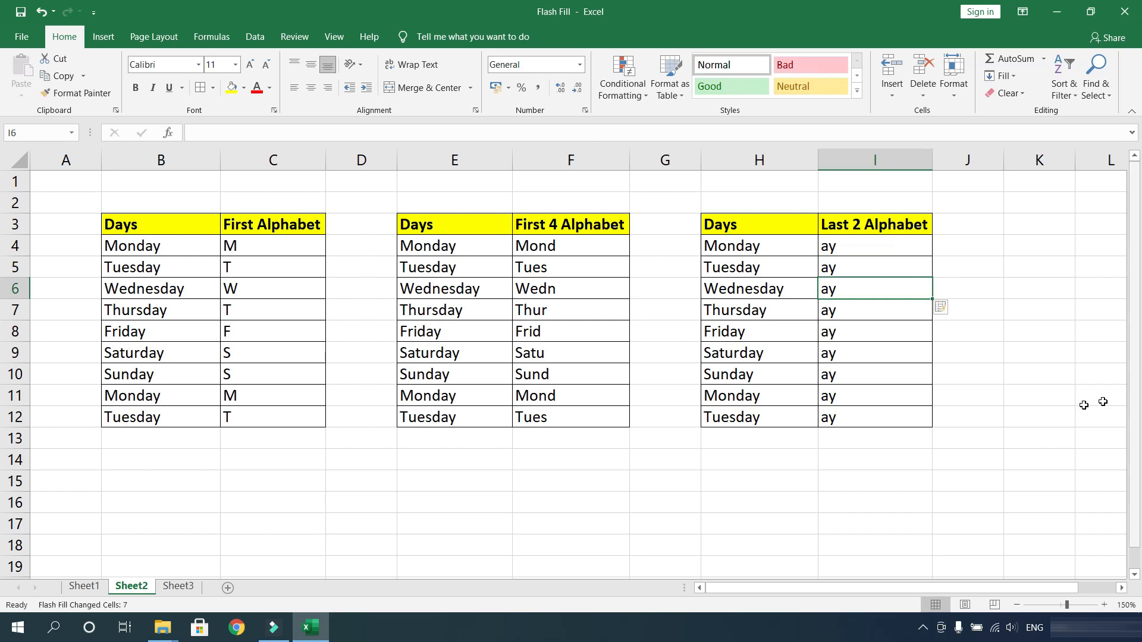
pyautogui.moveTo(871, 238); pyautogui.dragTo(905, 421)
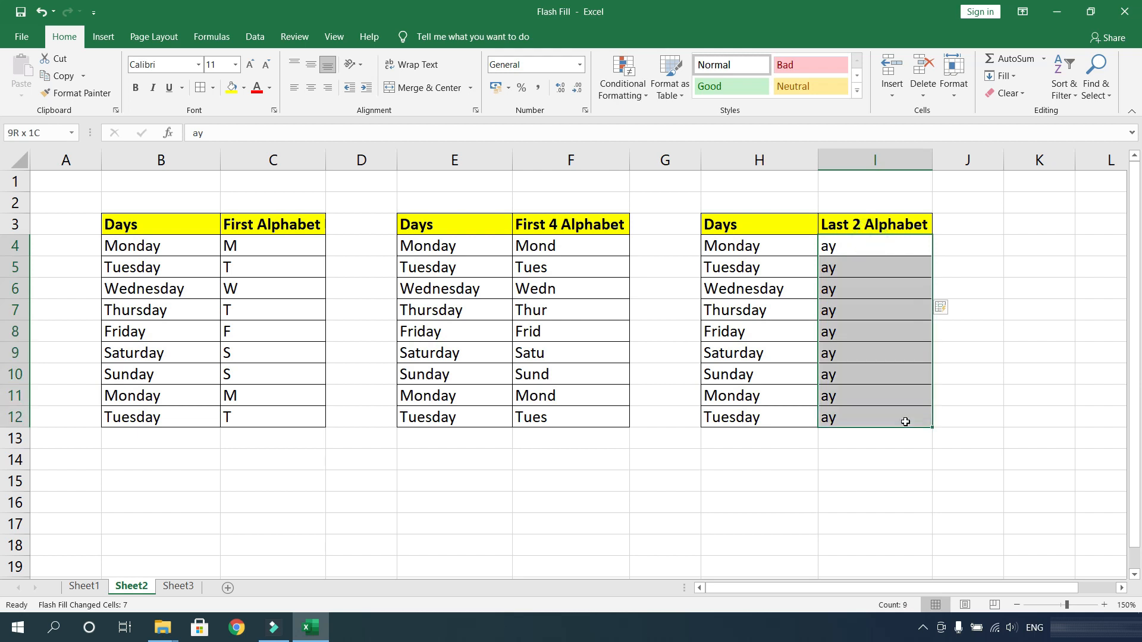
pyautogui.click(821, 488)
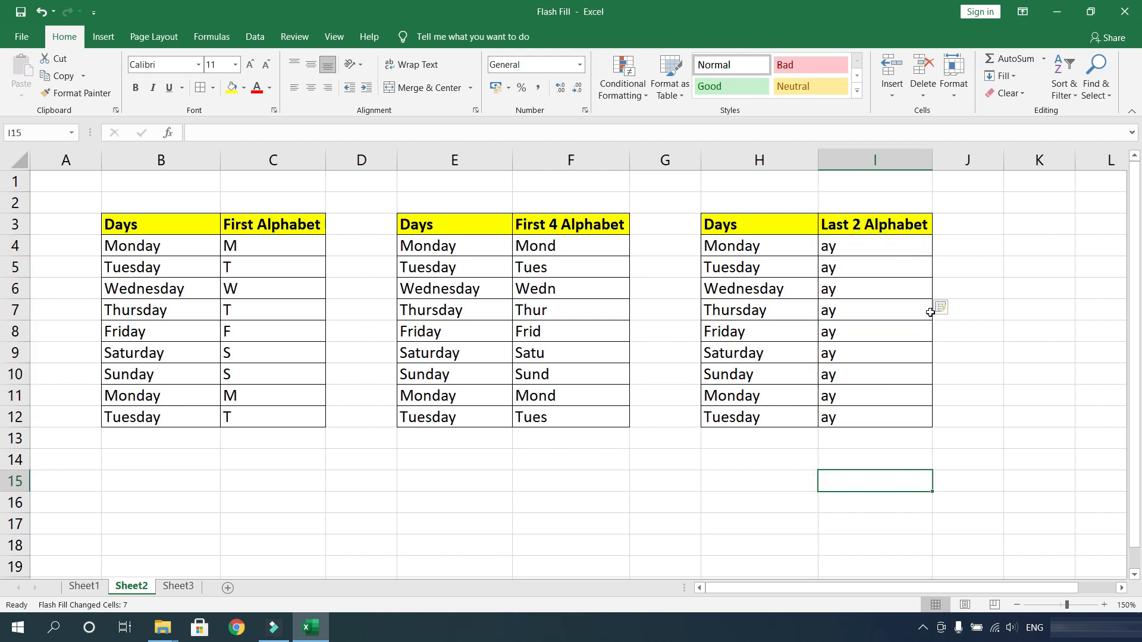
pyautogui.click(527, 473)
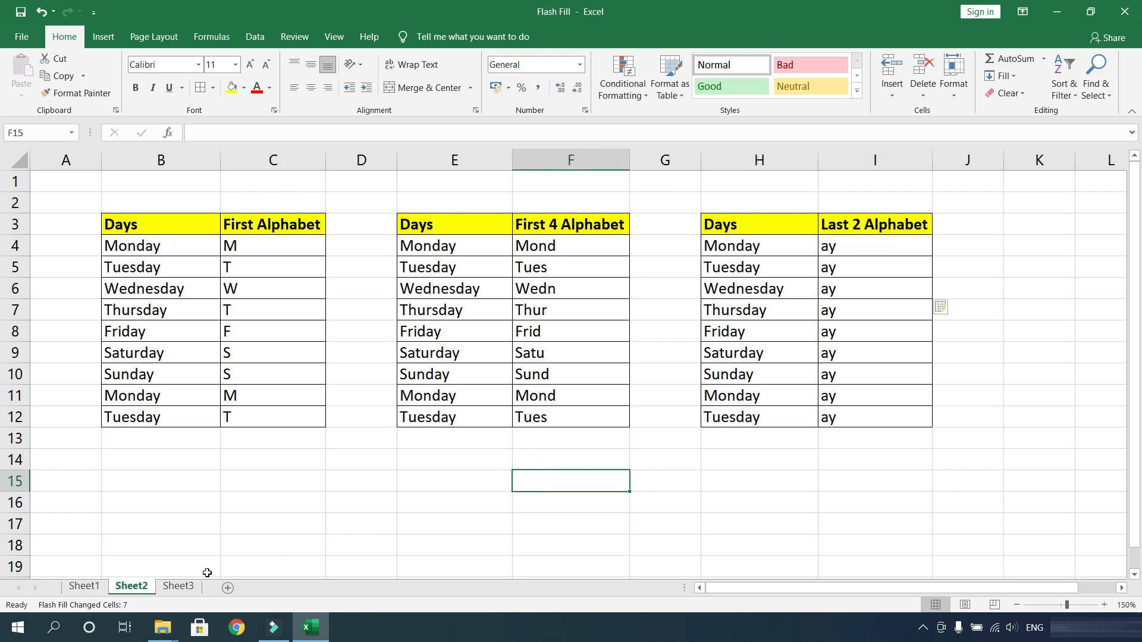
# Open Sheet3 and review the First Name, Last Name and Merge Name columns
pyautogui.click(186, 592)
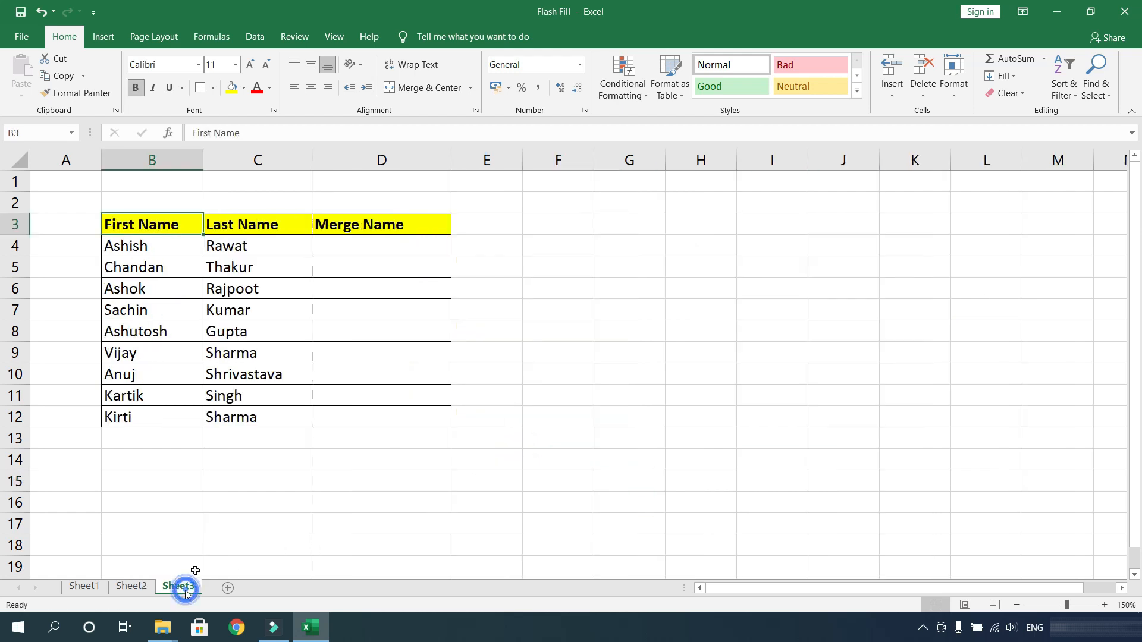
pyautogui.click(668, 249)
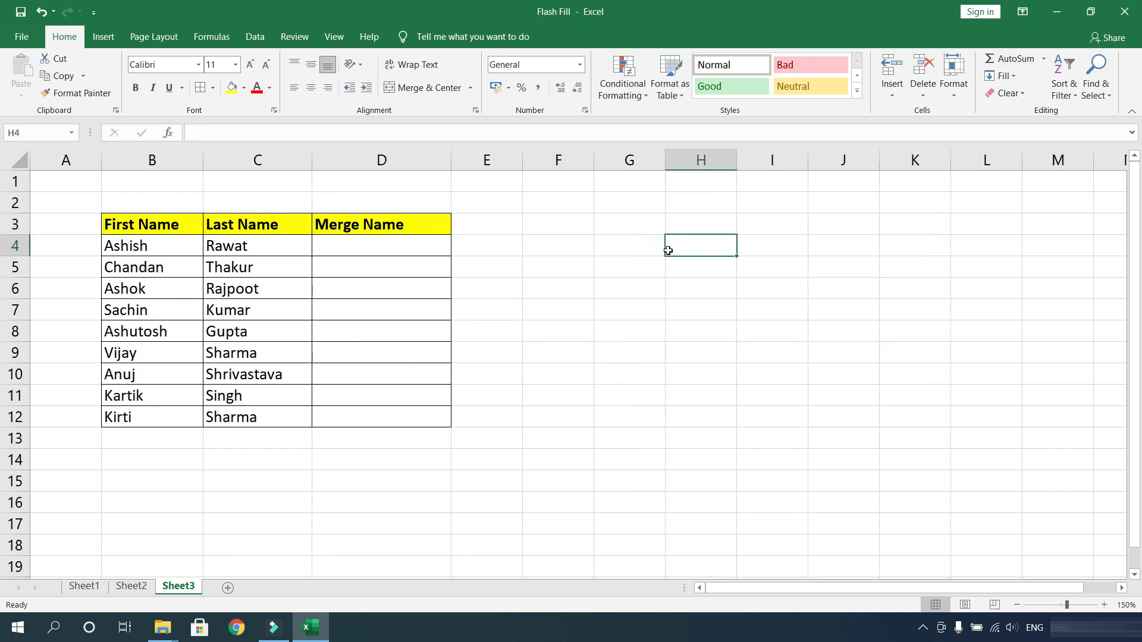
pyautogui.press('Left')
pyautogui.press('Left')
pyautogui.press('Left')
pyautogui.press('Left')
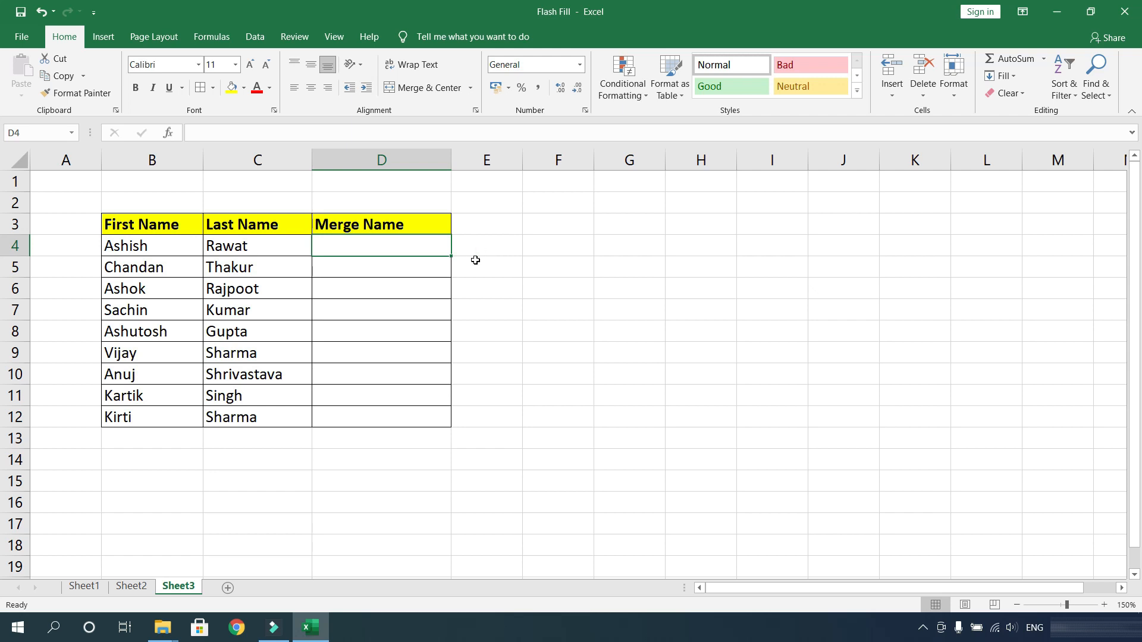
pyautogui.click(152, 222)
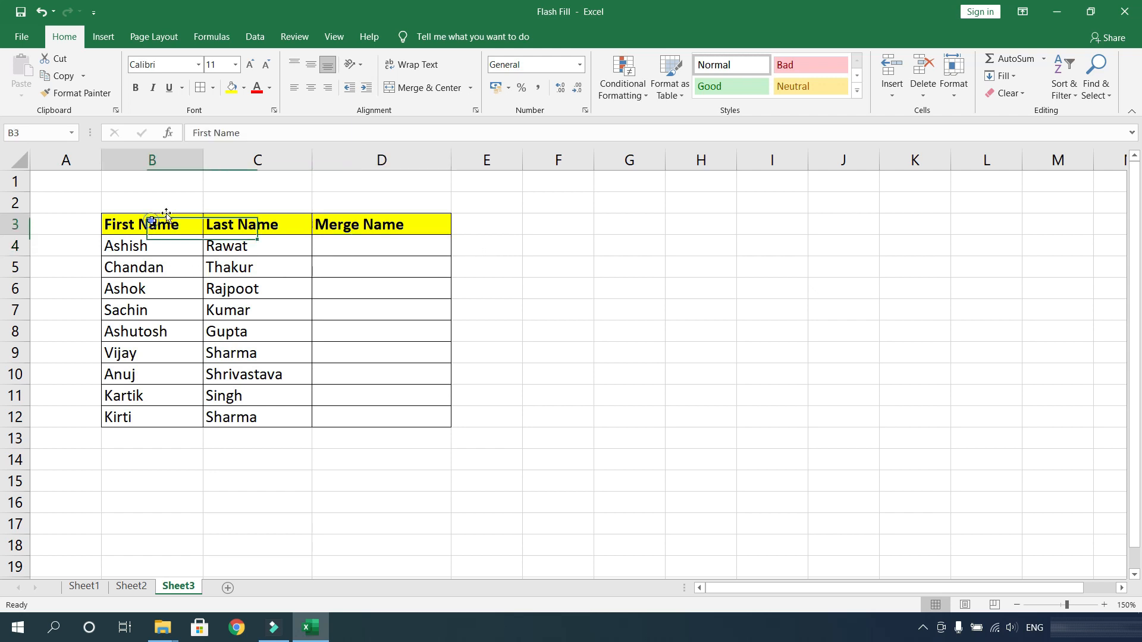
pyautogui.click(268, 217)
pyautogui.click(356, 231)
# Enter the first row's first and last name joined by a hyphen in D4 as the Merge Name example
pyautogui.click(354, 245)
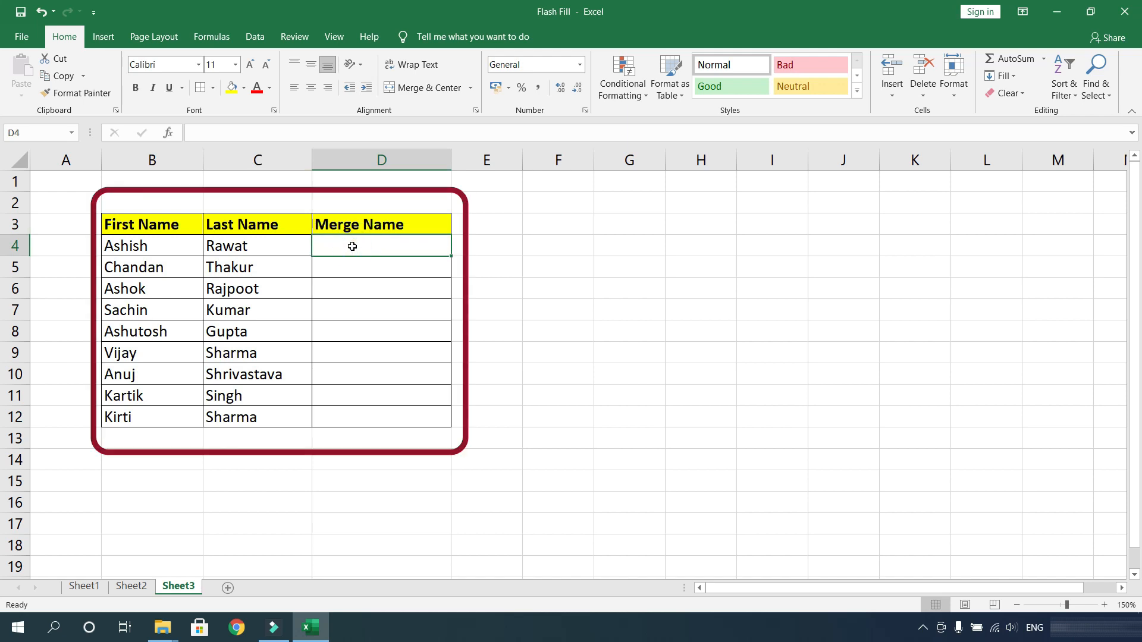
pyautogui.write('Ashi')
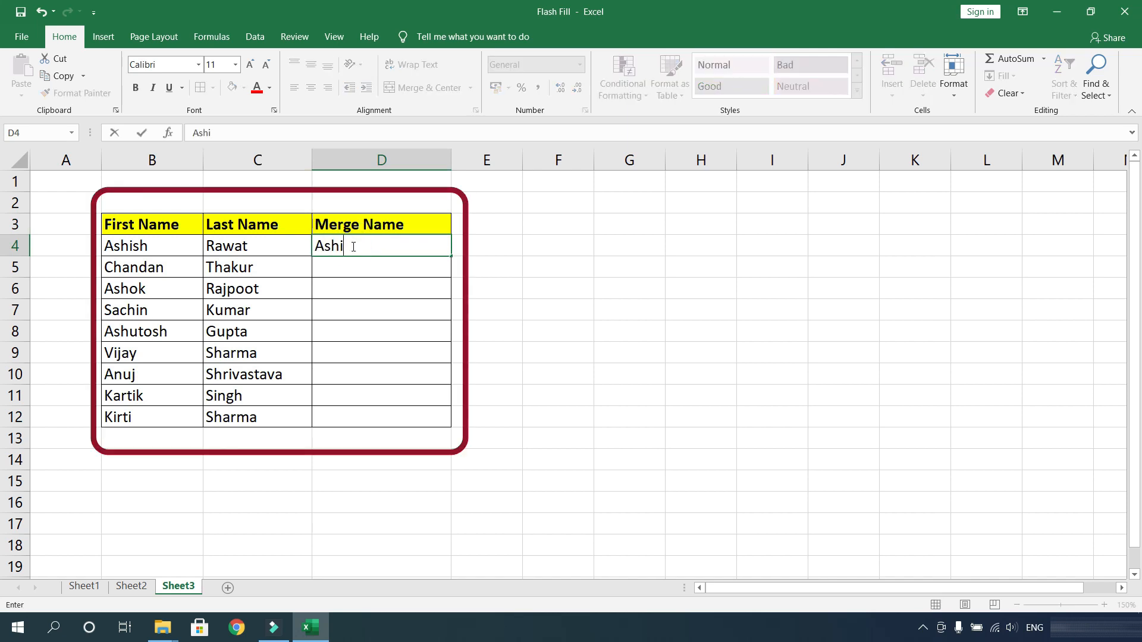
pyautogui.write('sh-Rawat')
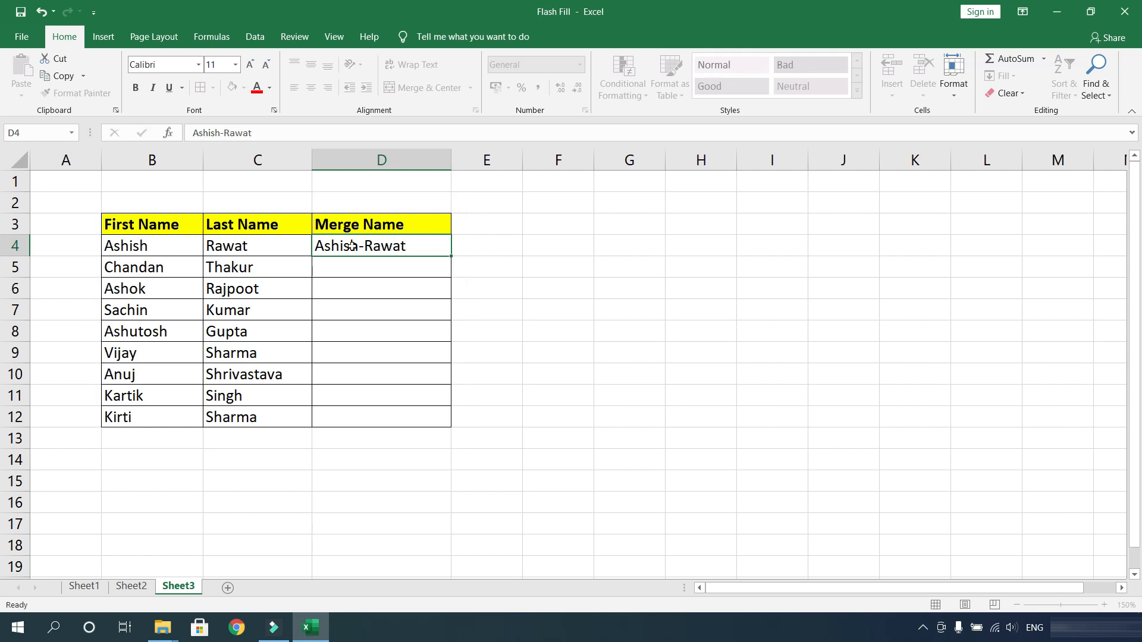
pyautogui.press('Return')
# Flash Fill the Merge Name cells D5 to D12 from the hyphenated example in D4, and check the filled cells
pyautogui.hotkey('ctrl', 'e')
pyautogui.click(580, 312)
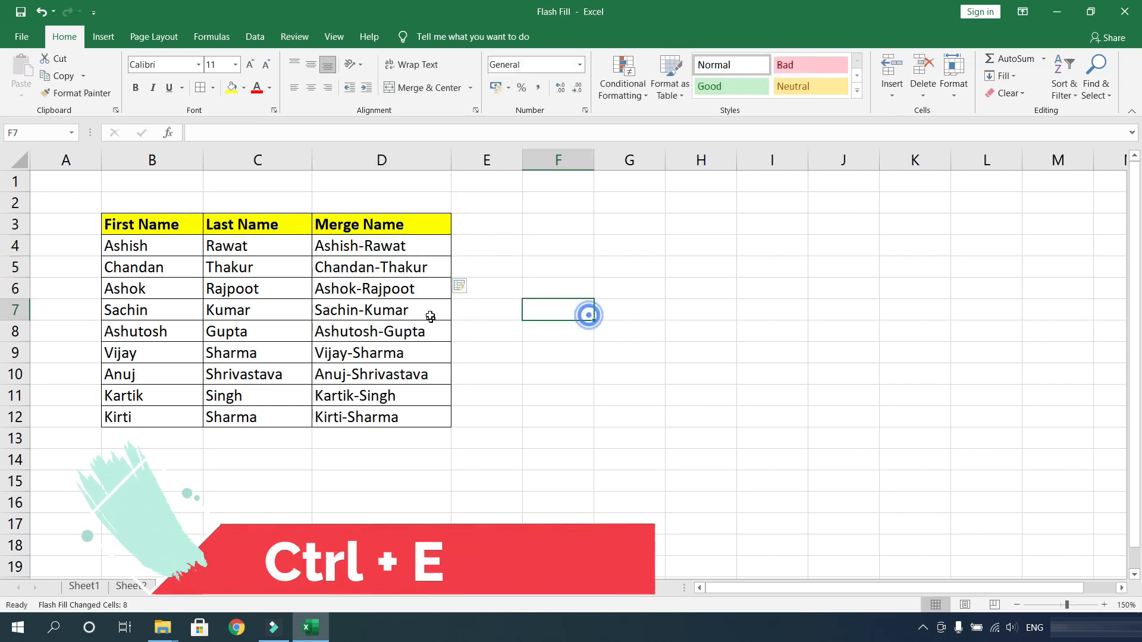
pyautogui.moveTo(385, 269); pyautogui.dragTo(409, 425)
pyautogui.click(646, 337)
# Clear cells D5 to D12 and change the D4 example so its last name starts with a lowercase r
pyautogui.moveTo(372, 267); pyautogui.dragTo(385, 418)
pyautogui.press('Delete')
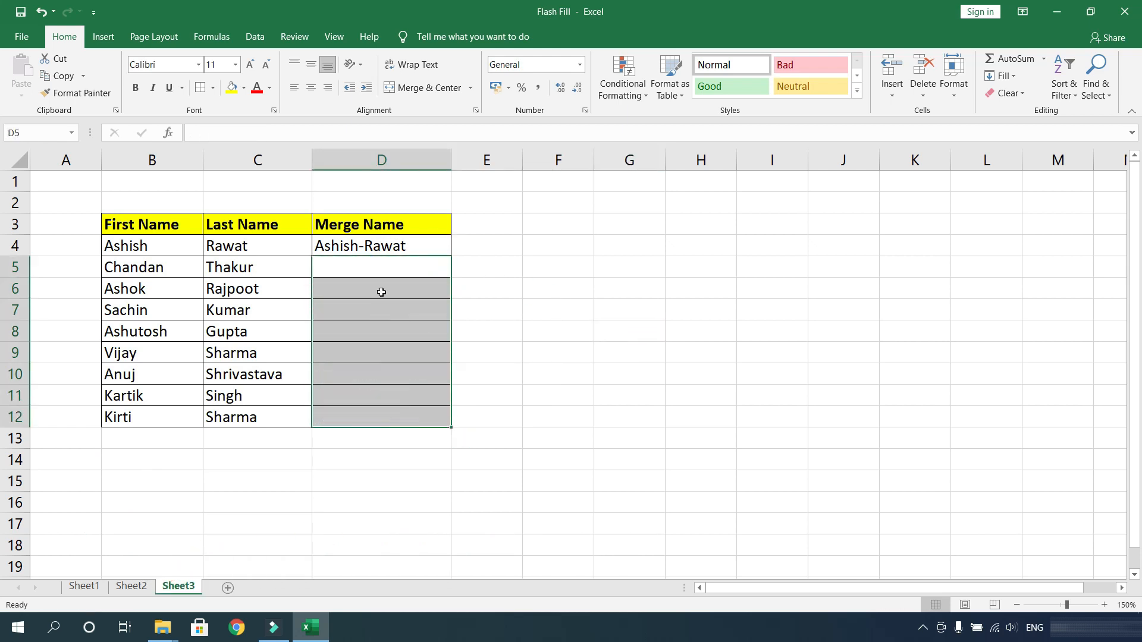
pyautogui.doubleClick(370, 245)
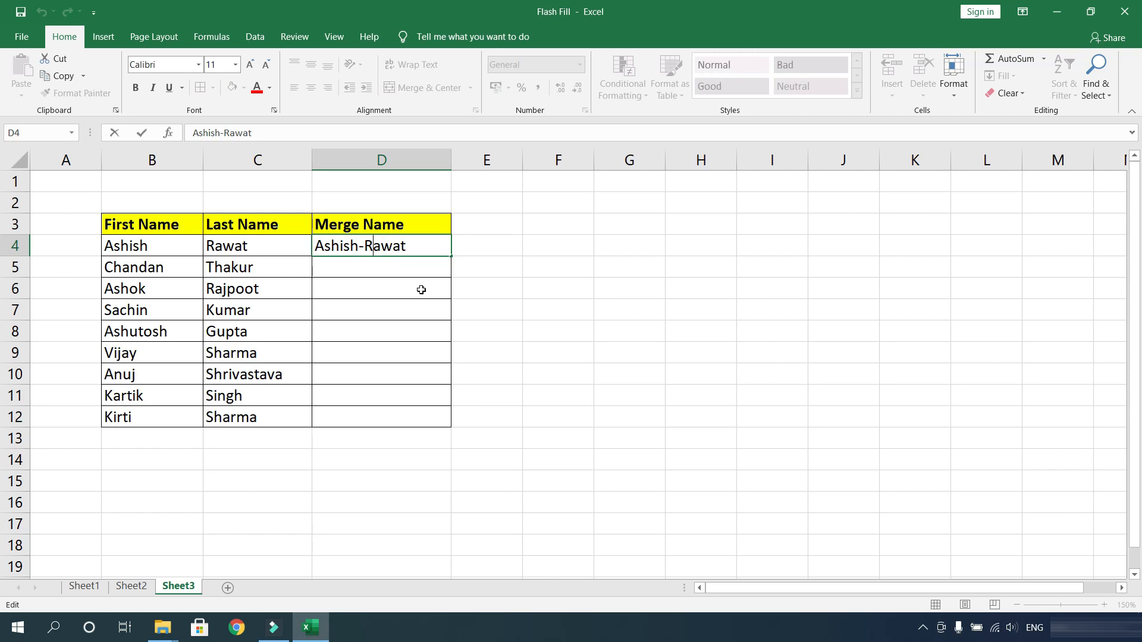
pyautogui.press('BackSpace')
pyautogui.write('r')
pyautogui.press('Return')
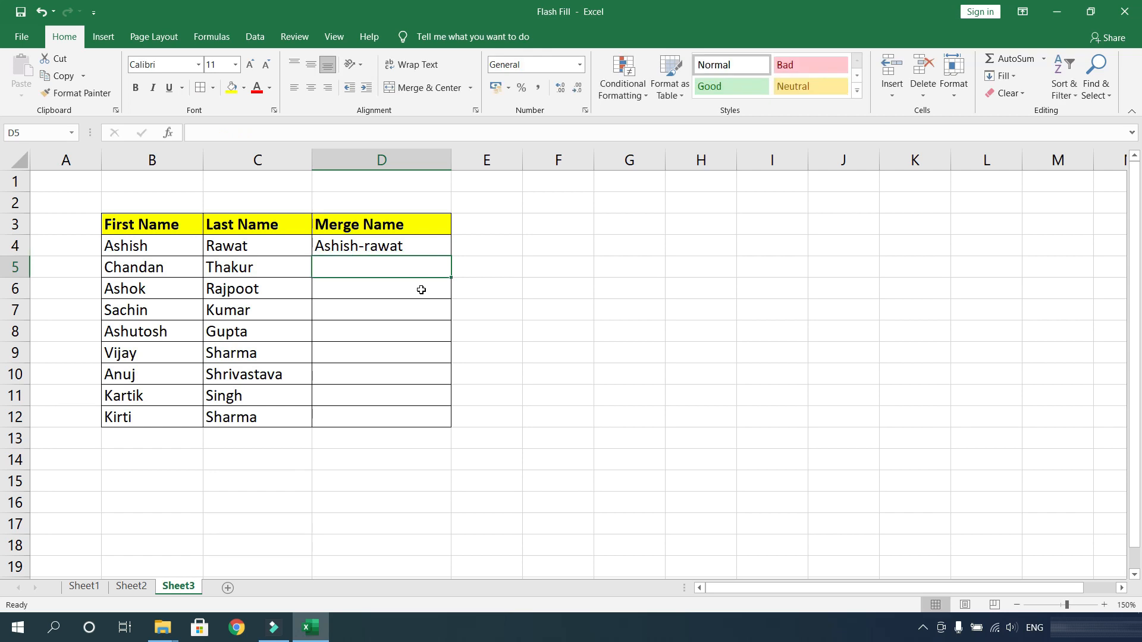
# Flash Fill the Merge Name cells D5 to D12 with lowercase last names following the D4 example, and check the pattern
pyautogui.hotkey('ctrl', 'e')
pyautogui.click(341, 245)
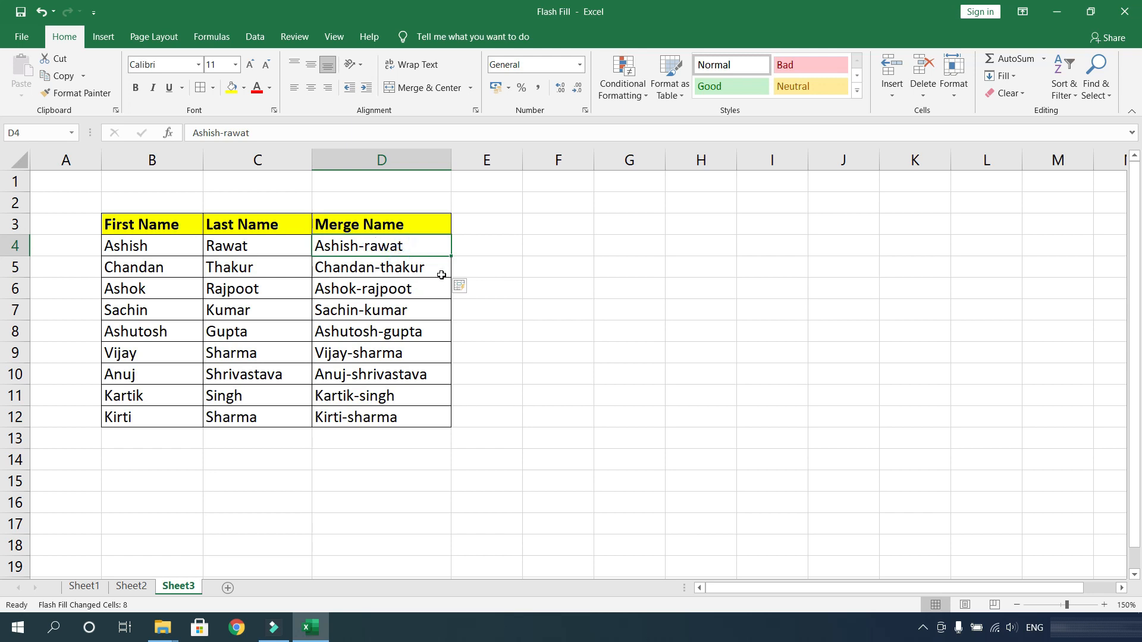
pyautogui.click(546, 244)
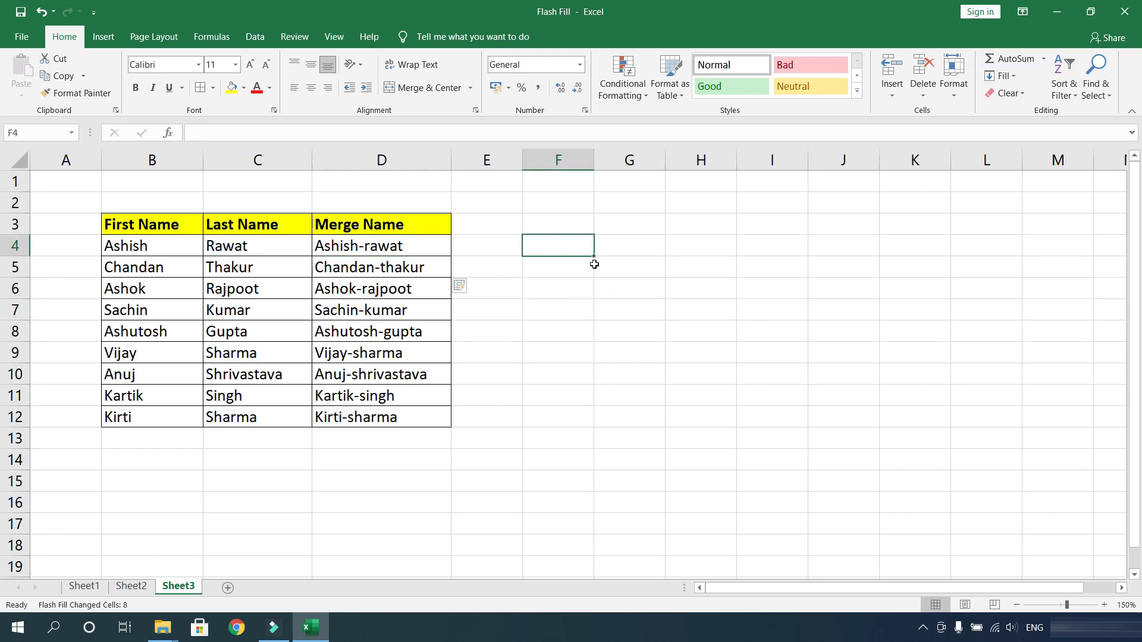